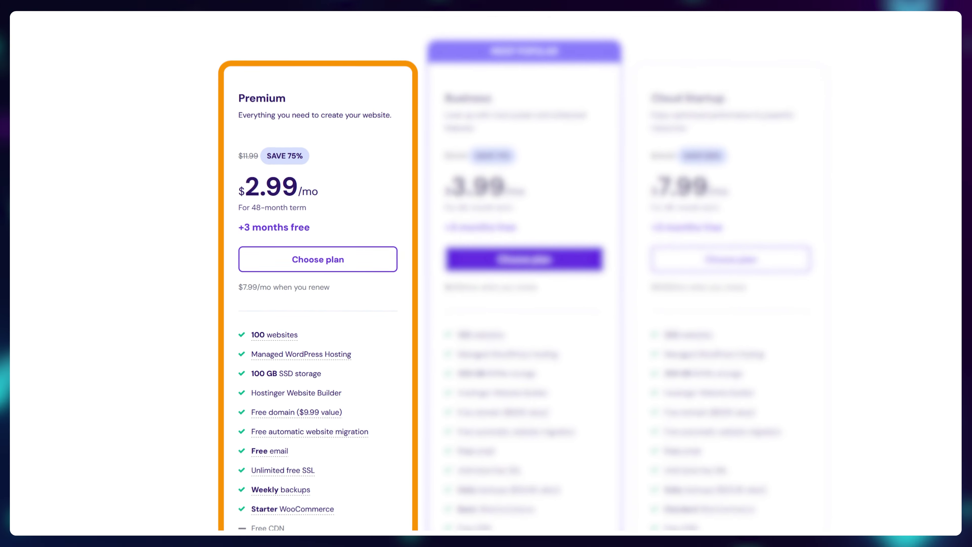
Step: Open hPanel's Emails page showing the free email service setup option
mouse_move(261, 462)
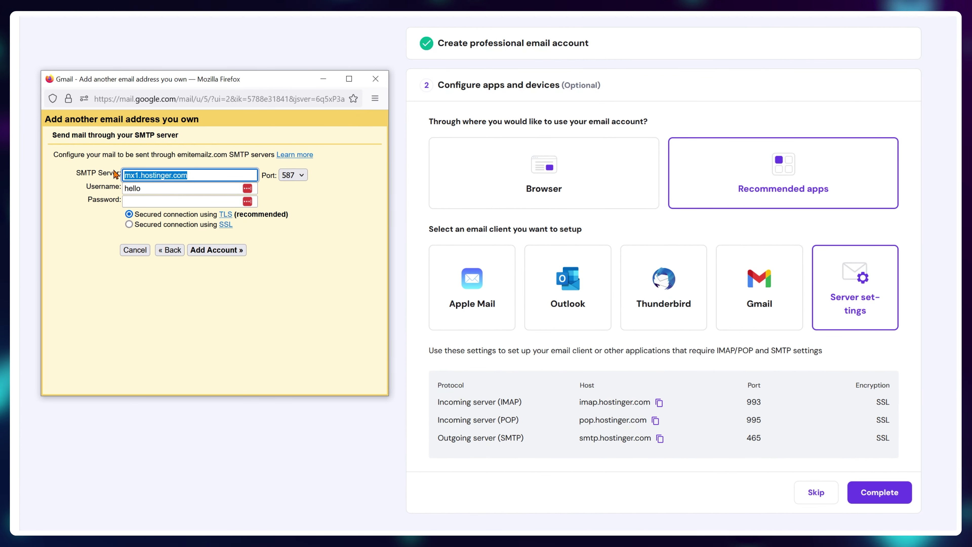
right_click(139, 175)
click(195, 275)
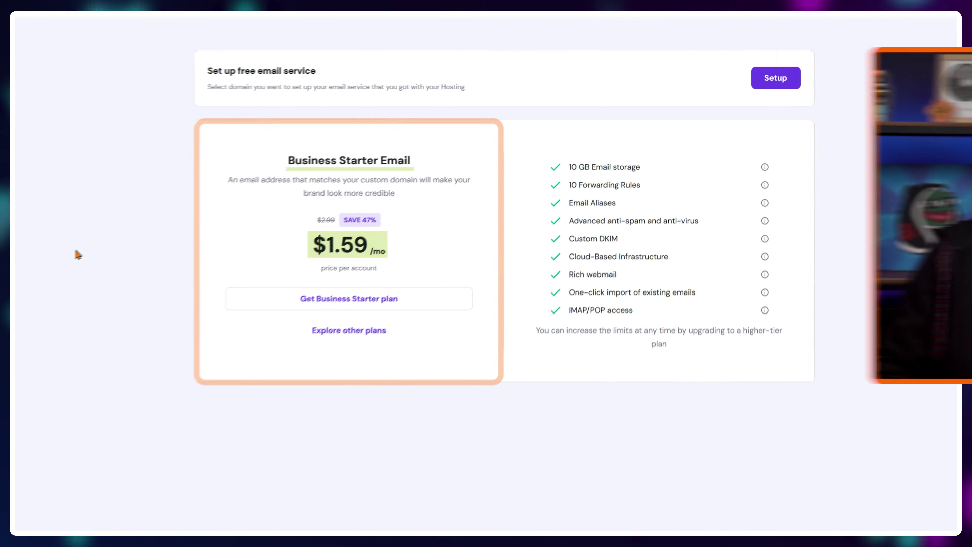
Step: Choose the Hostinger Free email plan for emitemailz.com to reach the account setup form
click(775, 75)
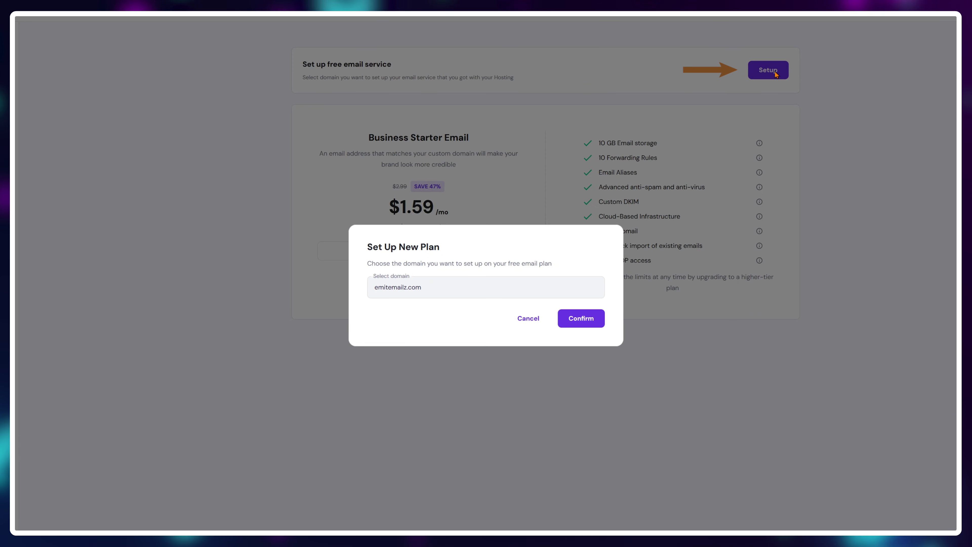
click(593, 321)
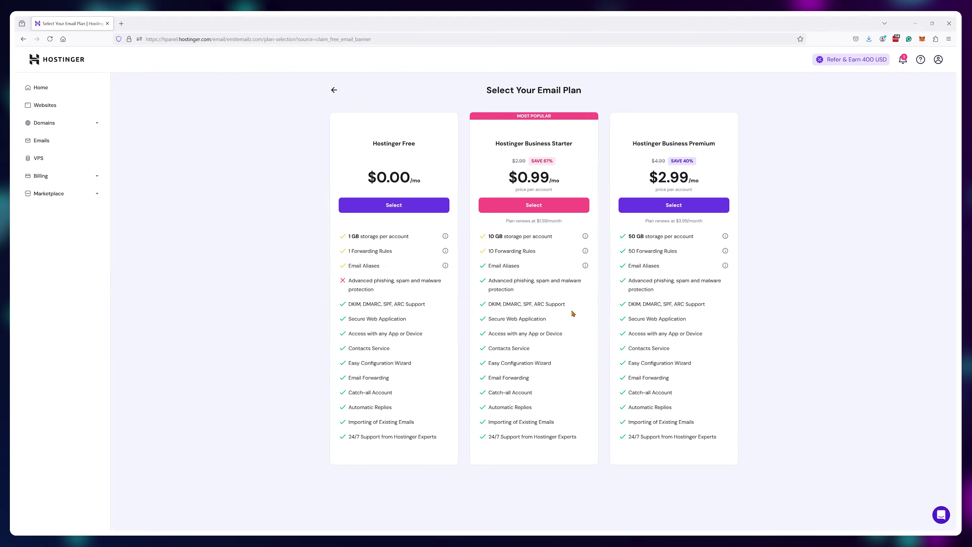
click(401, 208)
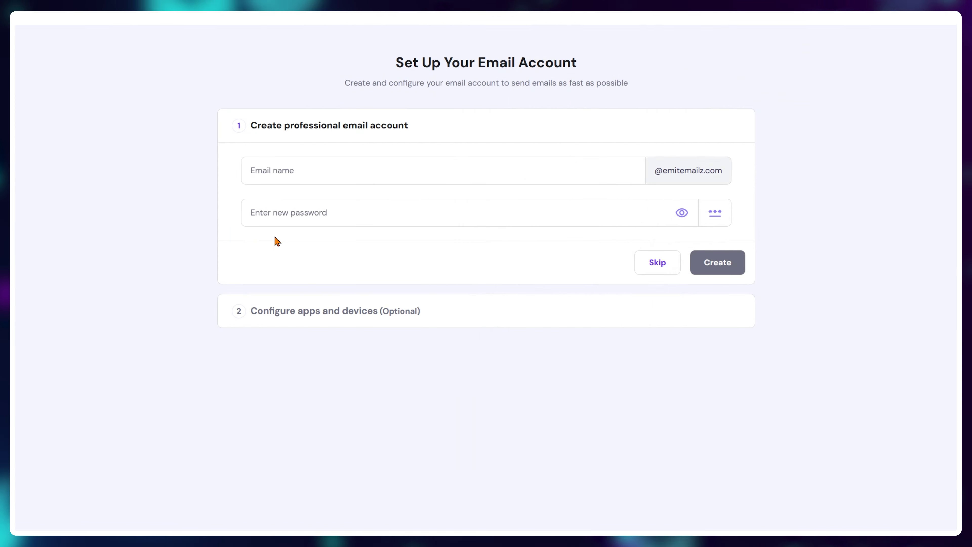
Step: Create the new emitemailz.com mailbox with its name and a rule-compliant password
click(379, 178)
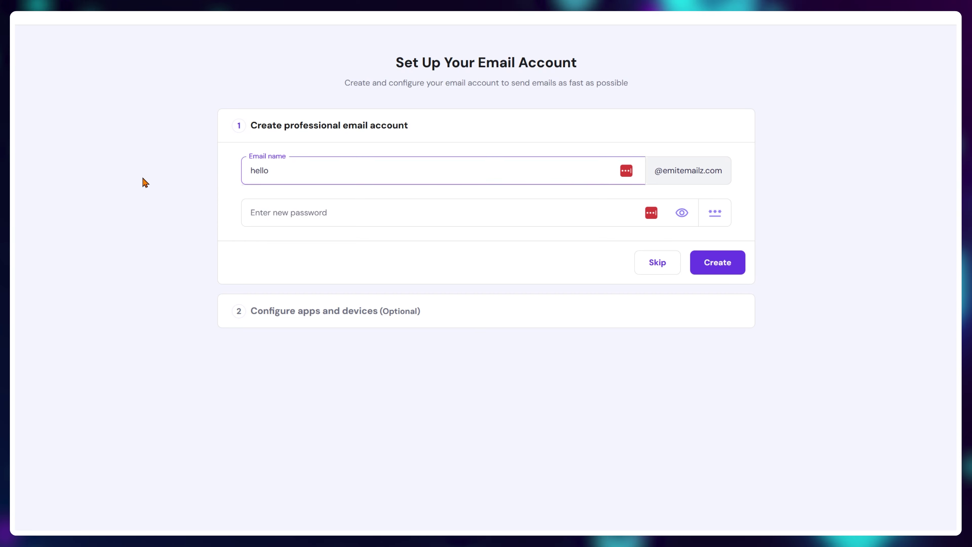
click(273, 213)
text(123)
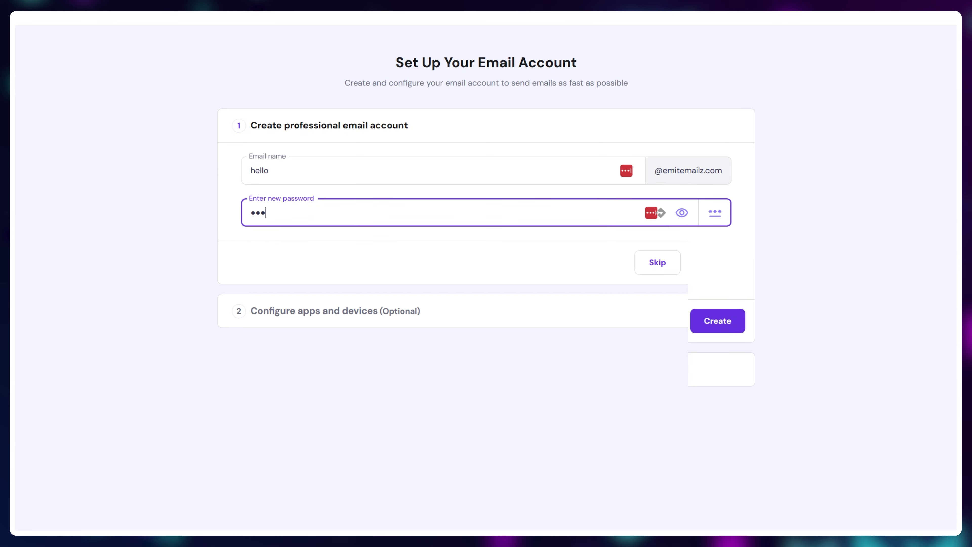
click(384, 323)
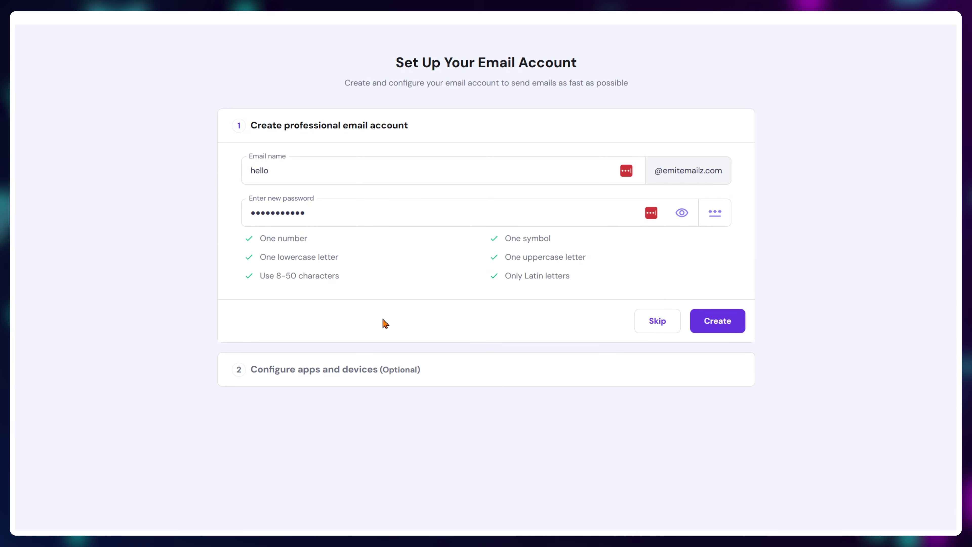
click(729, 322)
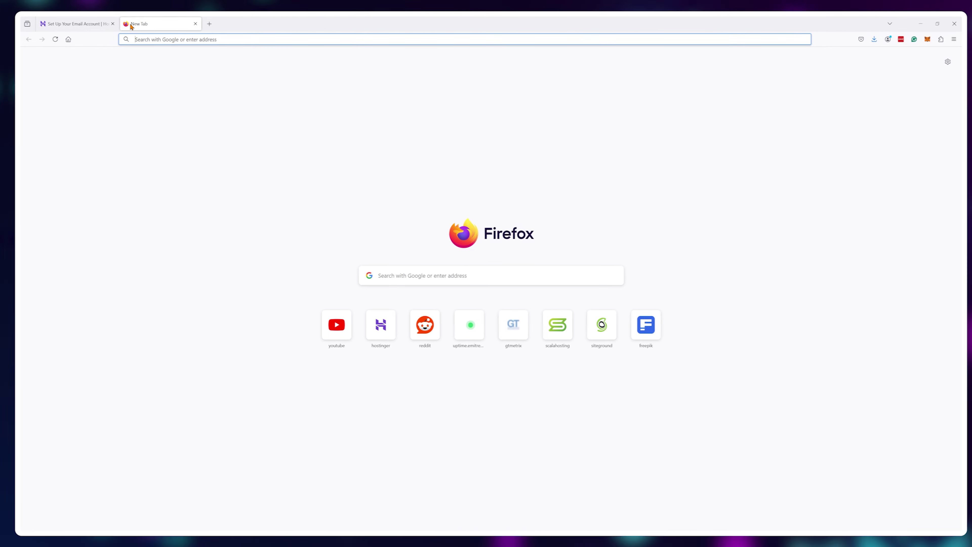
Step: Log in to mail.hostinger.com with the new mailbox and open the 'Get started with business email' message
text(mail.hostinger.co)
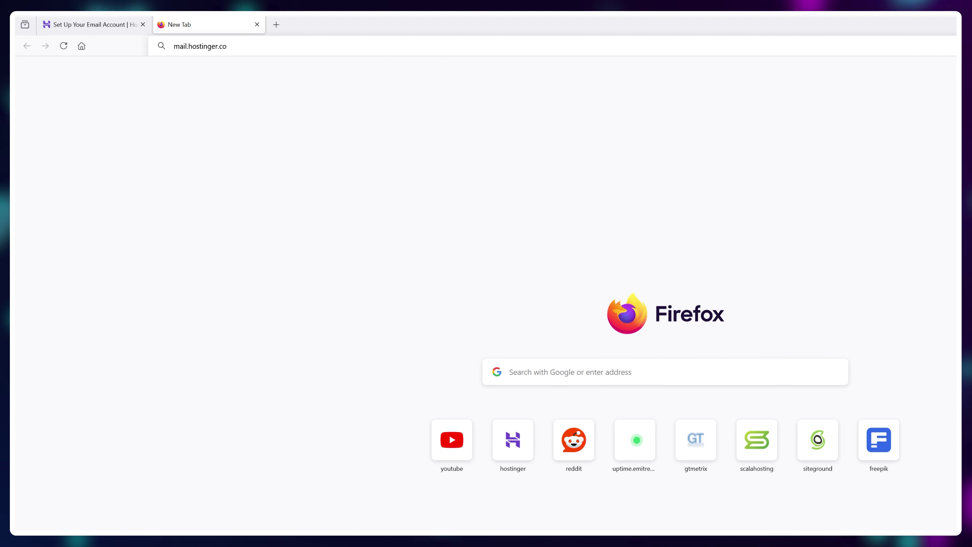
text(m)
key(Return)
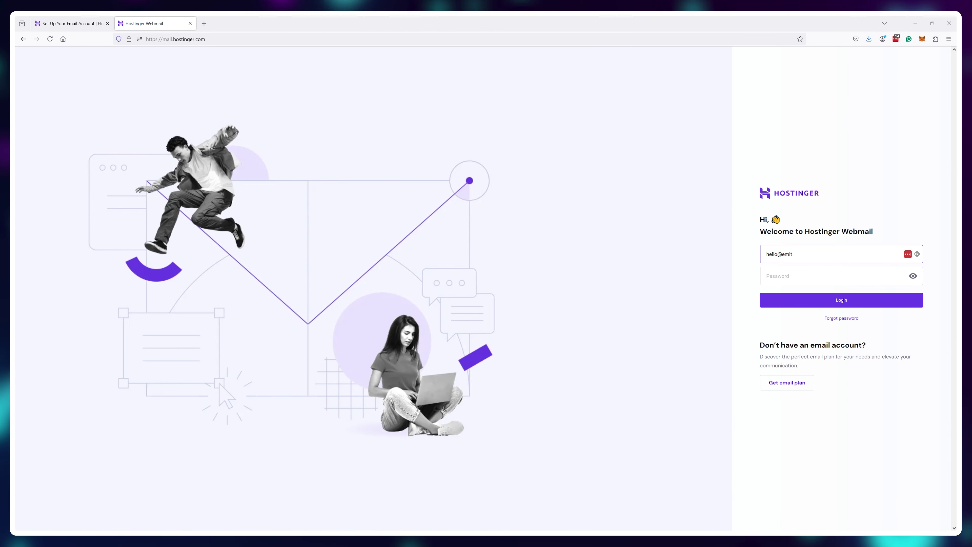
click(874, 299)
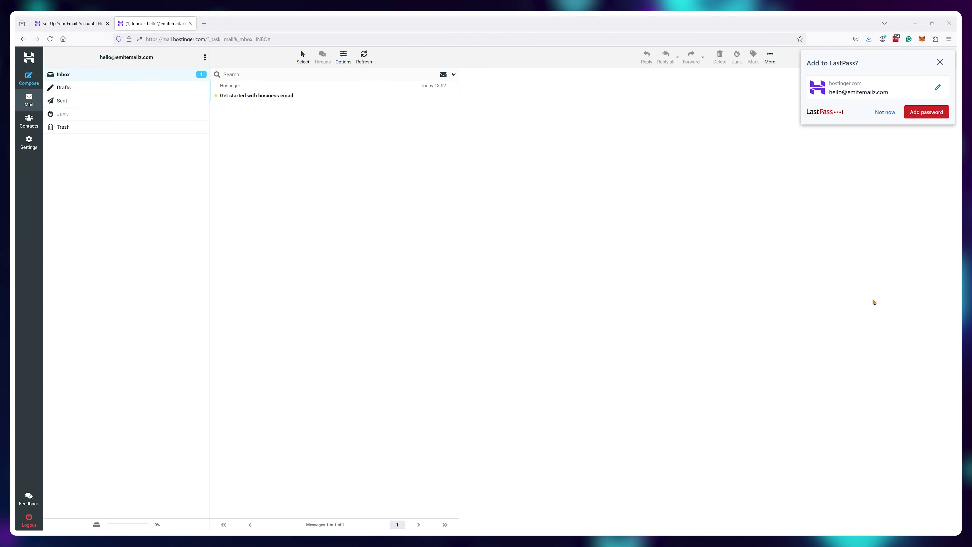
click(941, 62)
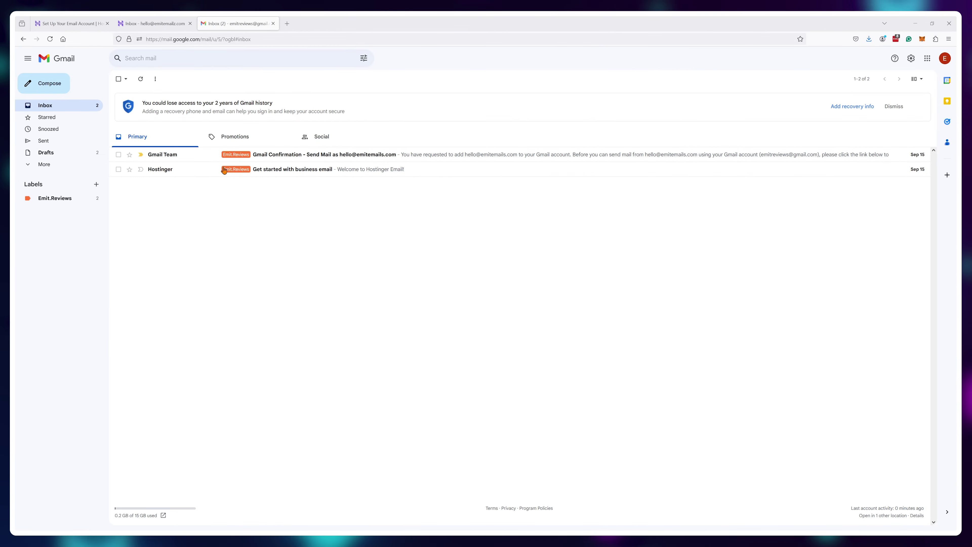
click(58, 91)
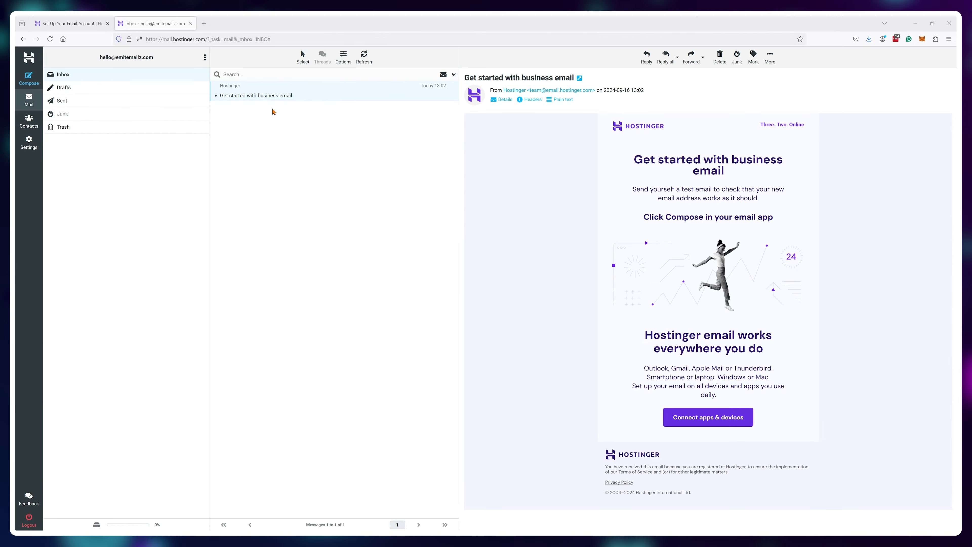
Step: Back in hPanel, display the new account's incoming and outgoing server settings under Recommended apps
click(88, 22)
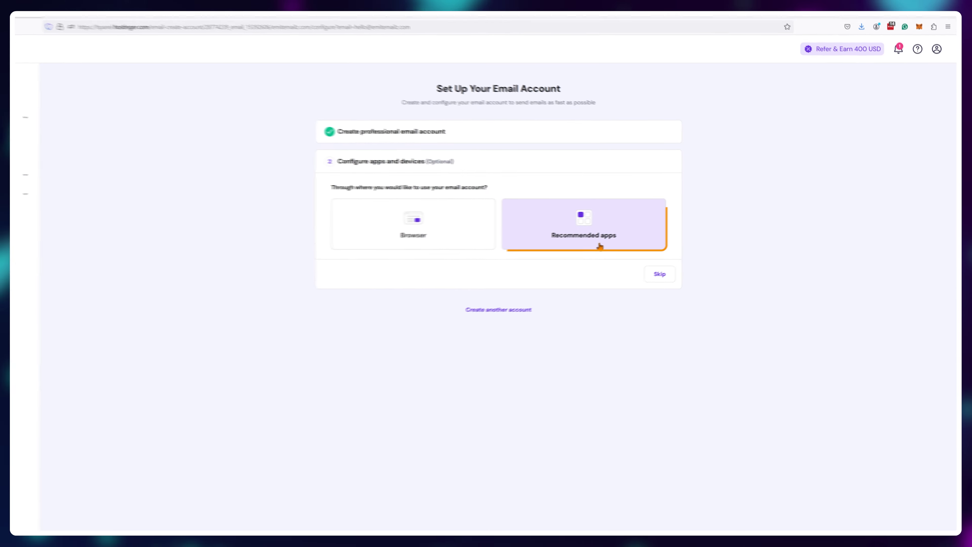
click(626, 240)
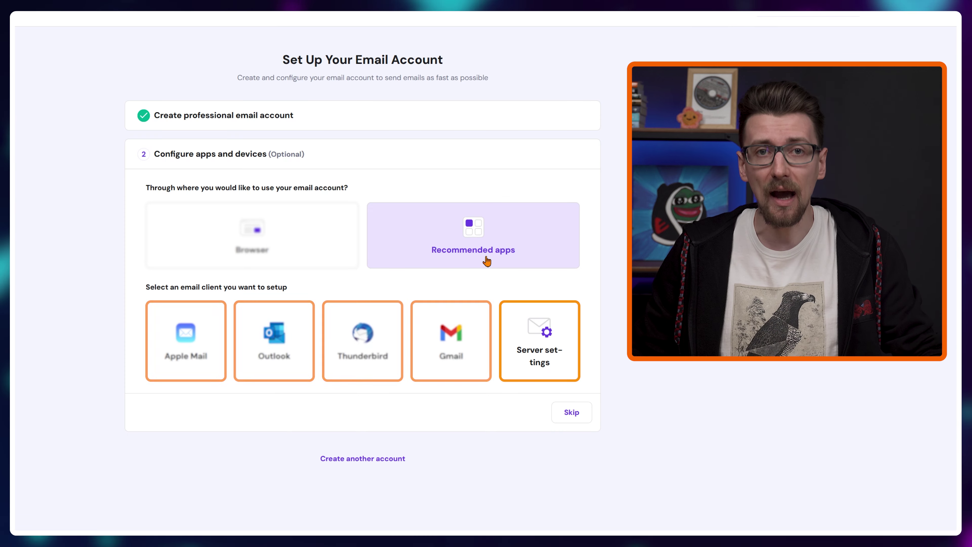
click(560, 361)
scroll(557, 337, down, 2)
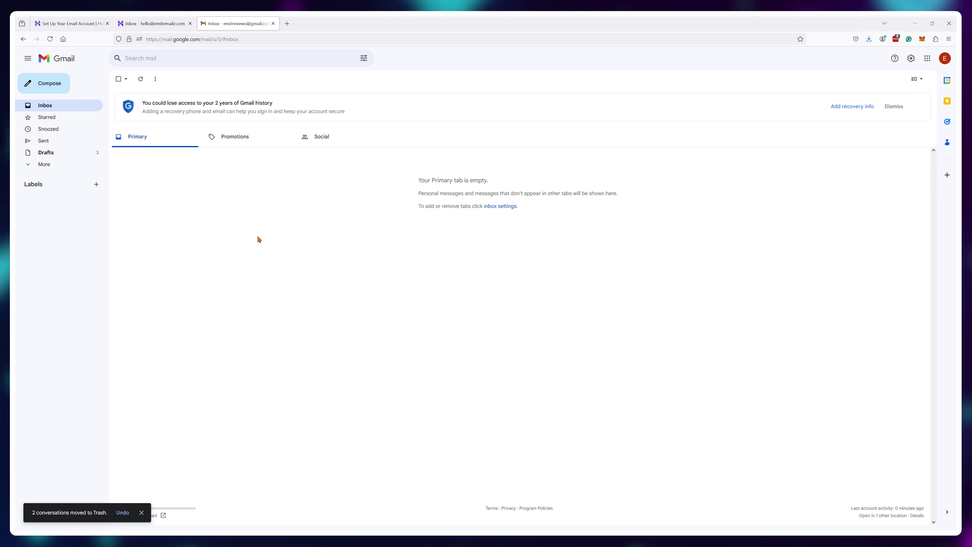
Step: Open Gmail's full settings on the Accounts and Import tab
click(944, 59)
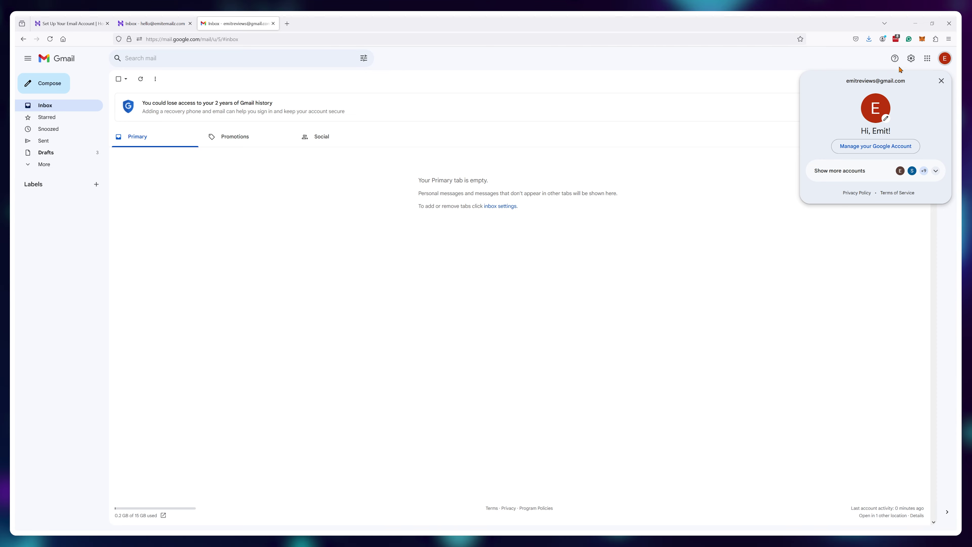
click(911, 58)
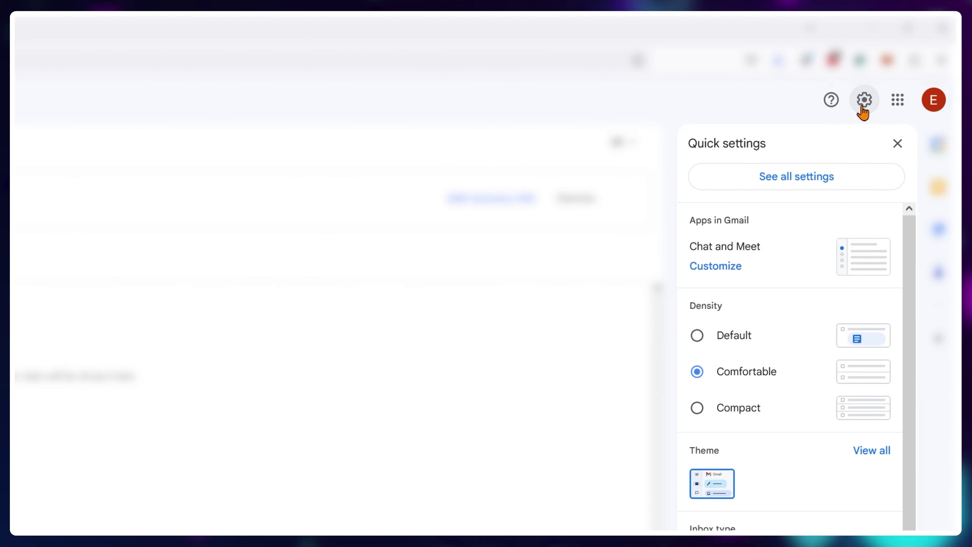
click(804, 178)
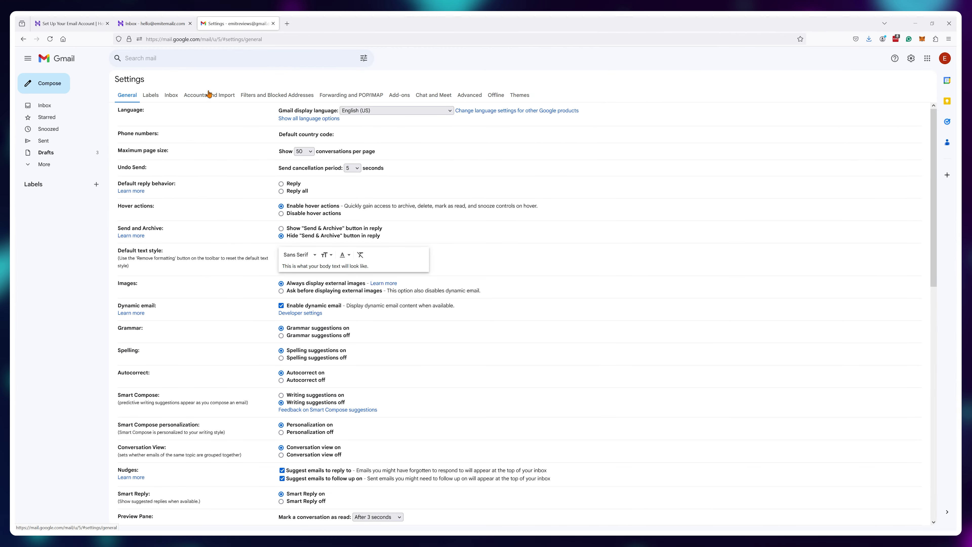
click(212, 98)
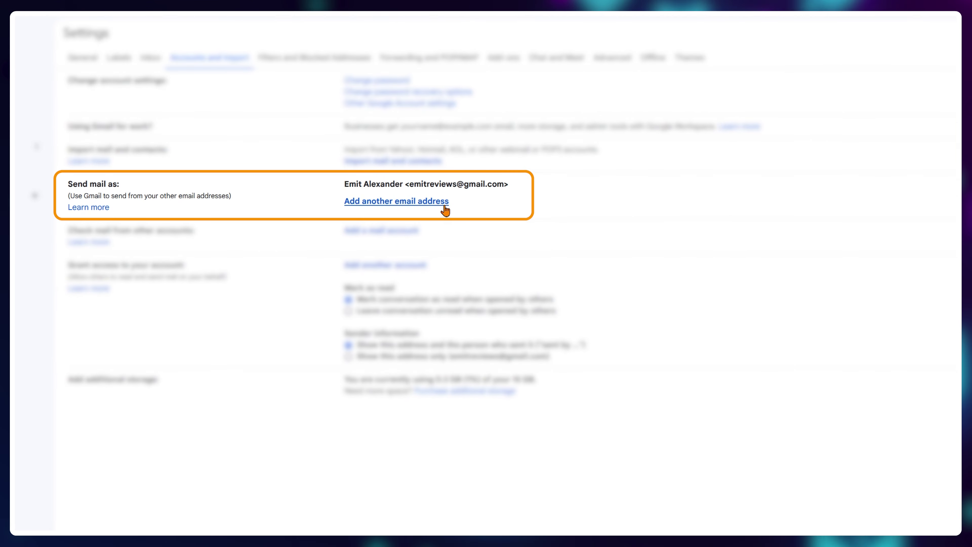
Step: Enter the sender name and the new emitemailz.com address as an alias in the Add another address popup
click(446, 206)
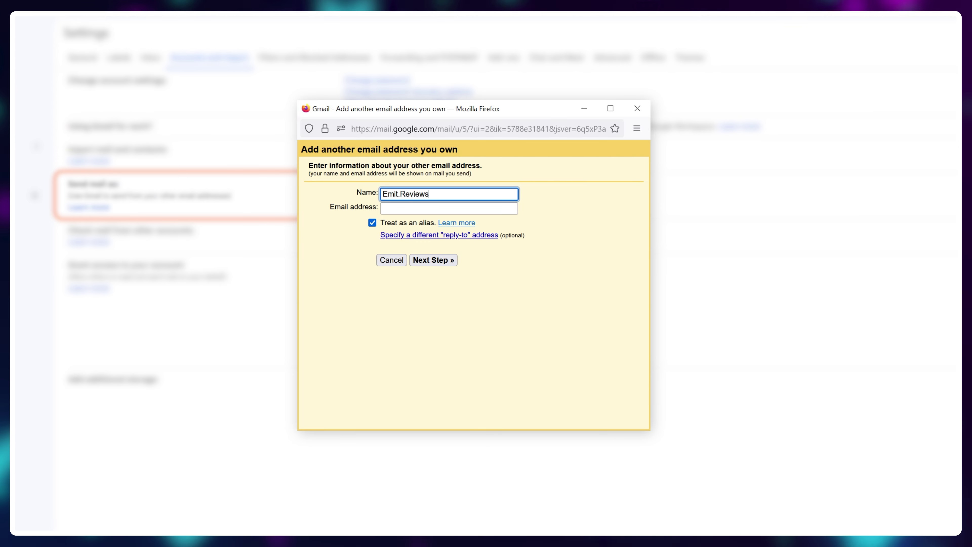
click(422, 208)
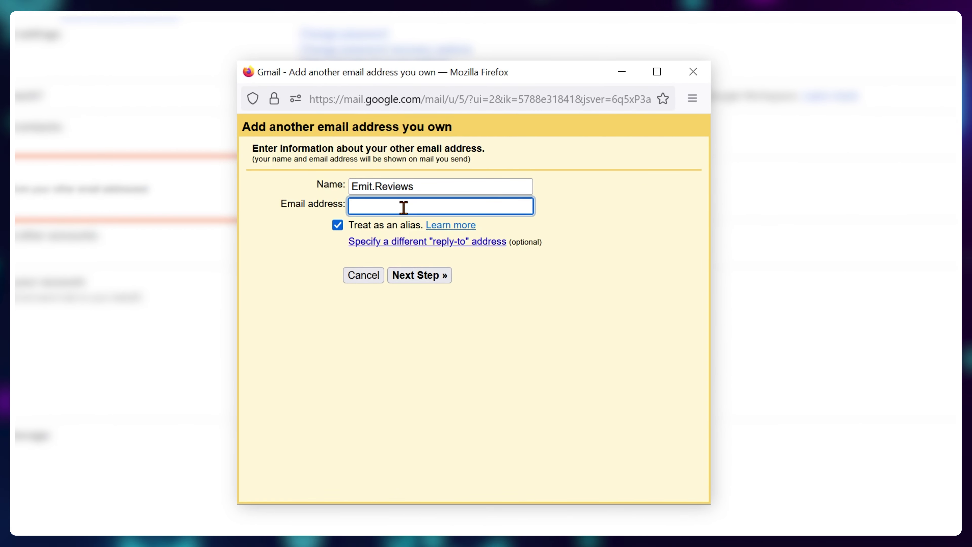
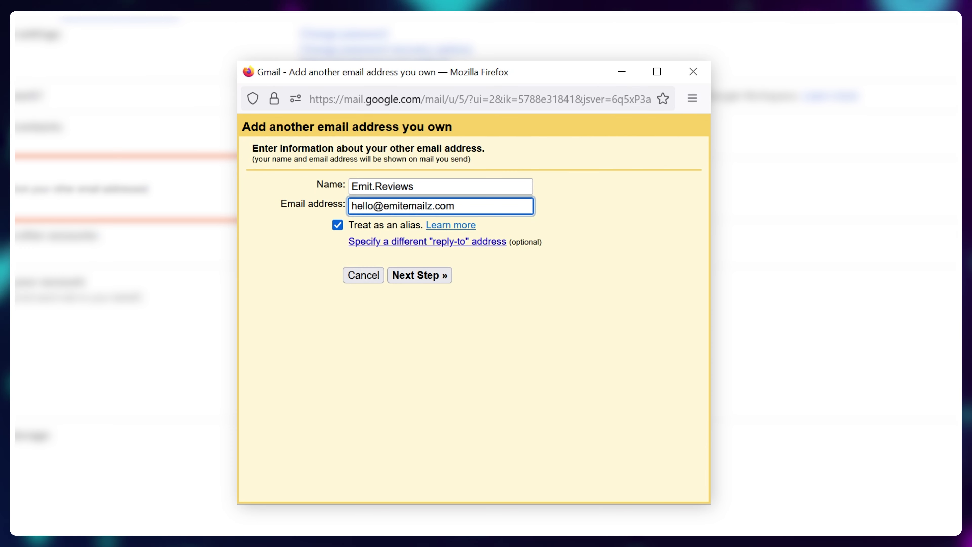
click(552, 286)
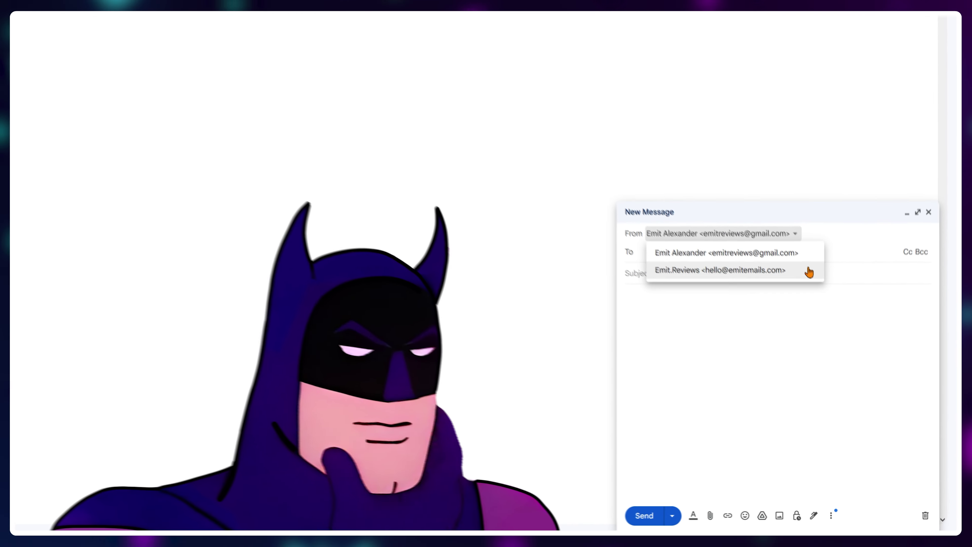
click(808, 270)
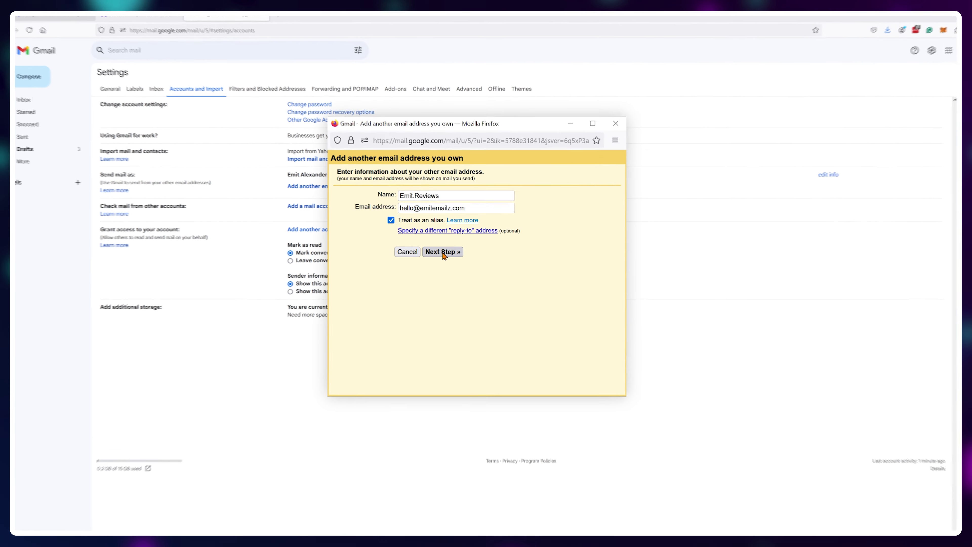
Step: Set SMTP server smtp.hostinger.com, port 465 with SSL, enter the mailbox password, and add the account
click(444, 252)
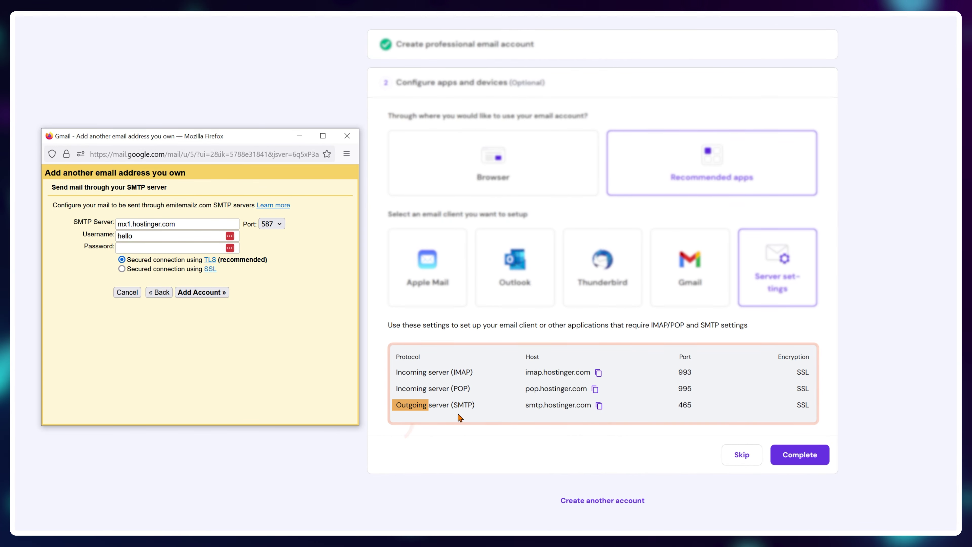
triple_click(187, 224)
text(smtp.hostinger.com)
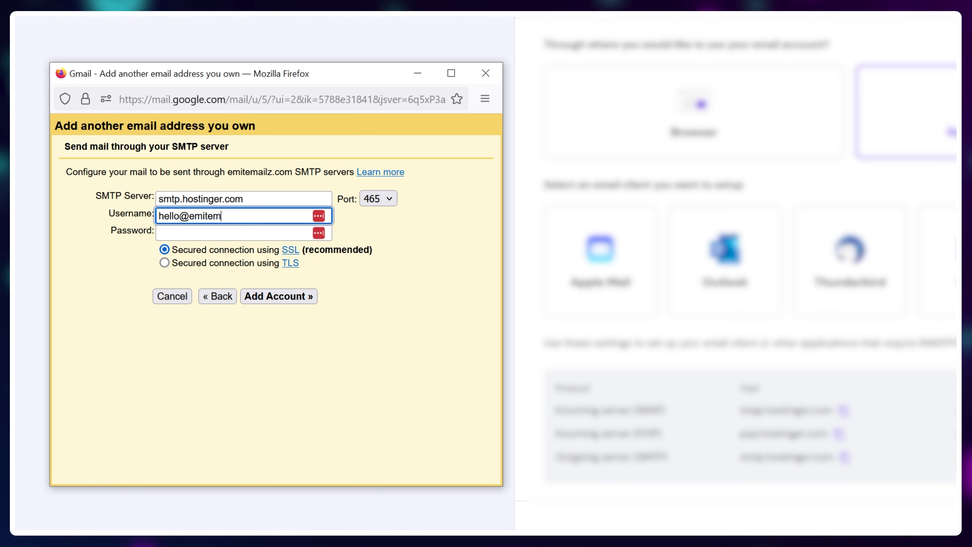
text(.com)
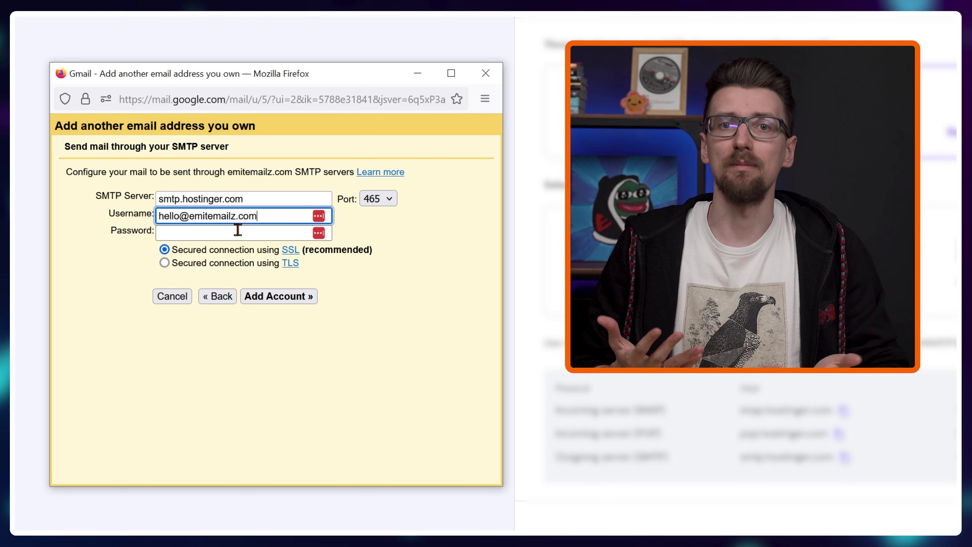
click(238, 230)
text(●●●●●●●●●●●)
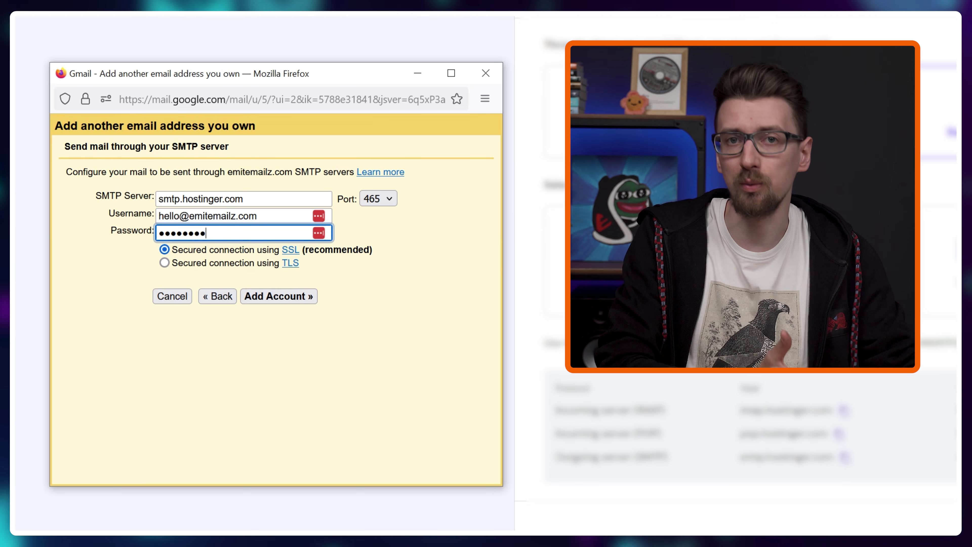
click(378, 276)
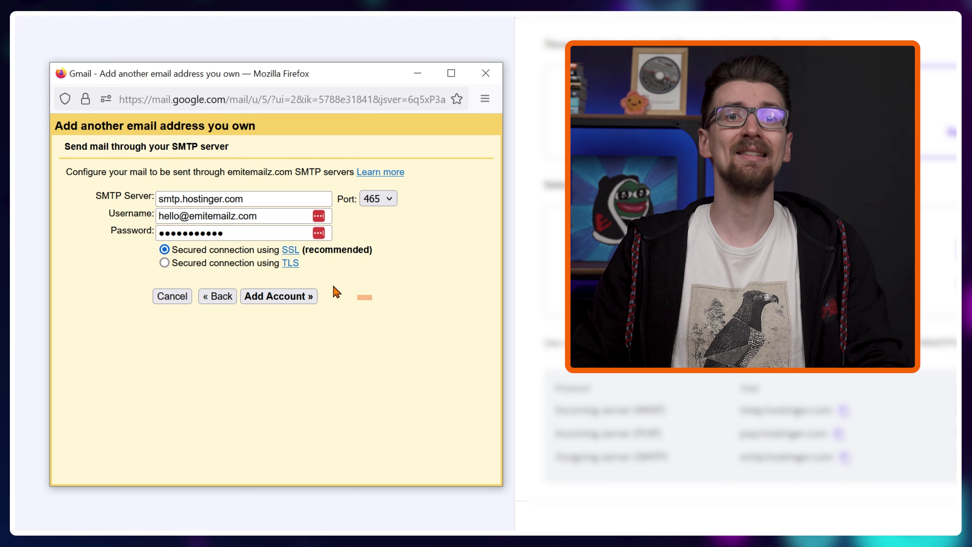
click(290, 300)
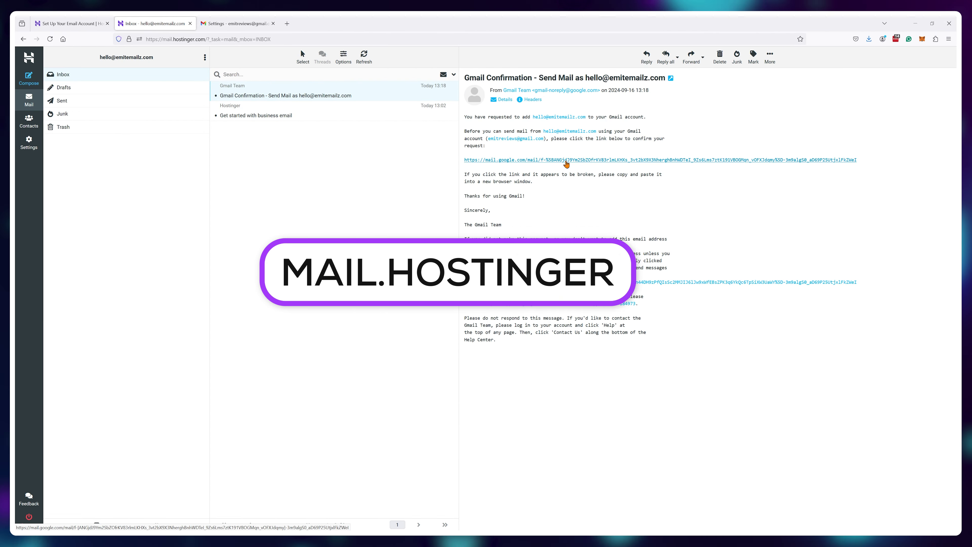
Step: Approve the send-as request through the Gmail Confirmation email link, then close that tab
click(567, 160)
click(57, 120)
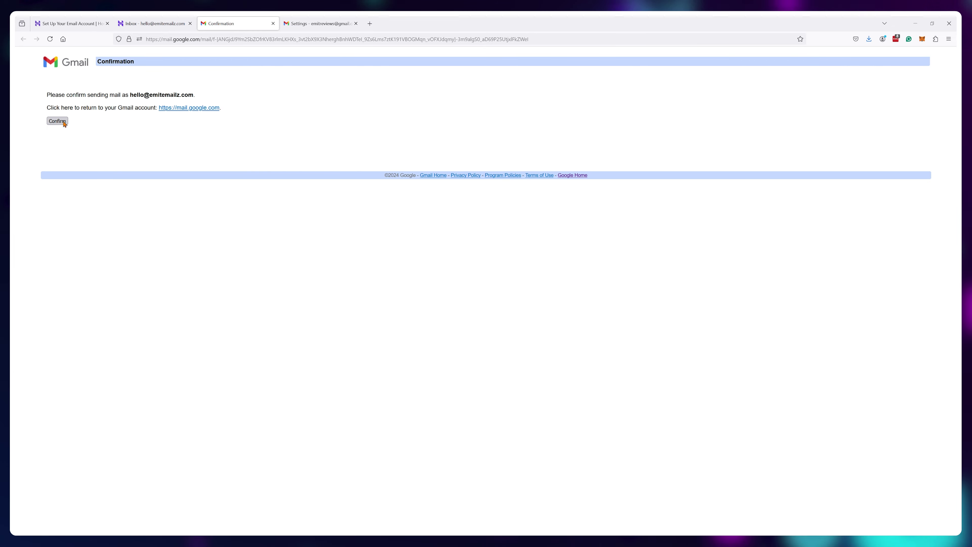
key(ctrl+w)
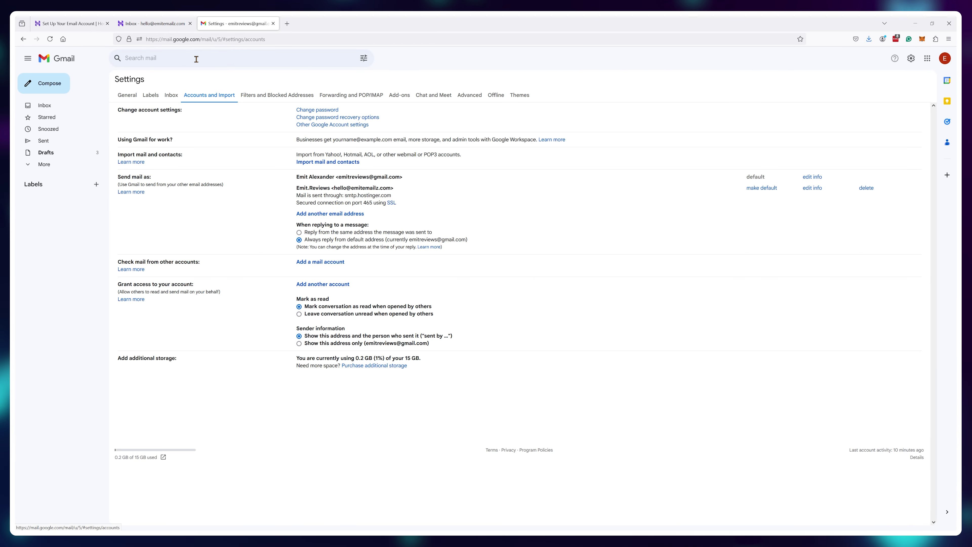
Step: Select 'Reply from the same address the message was sent to' for replies
click(299, 232)
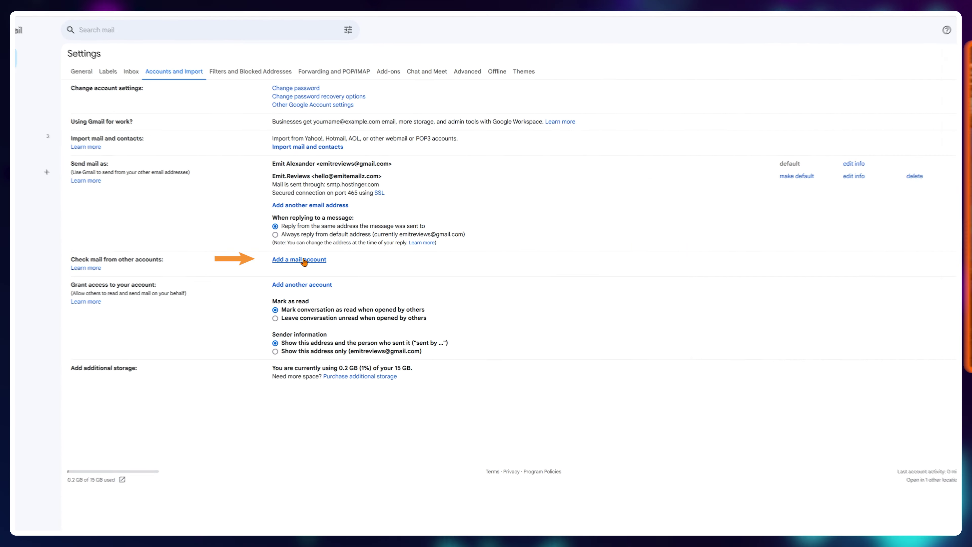
Step: Add another mail account in Gmail with the business address, choosing to import emails via POP3
click(305, 261)
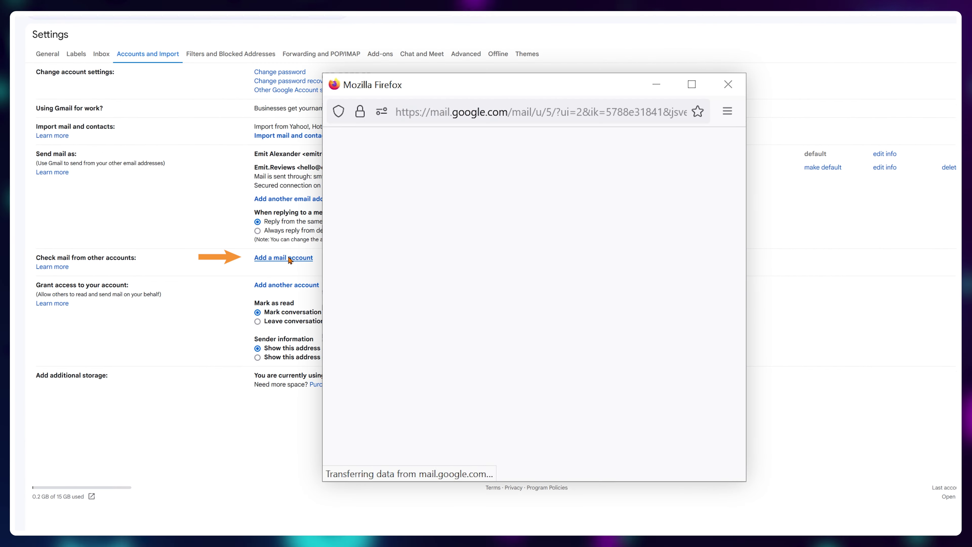
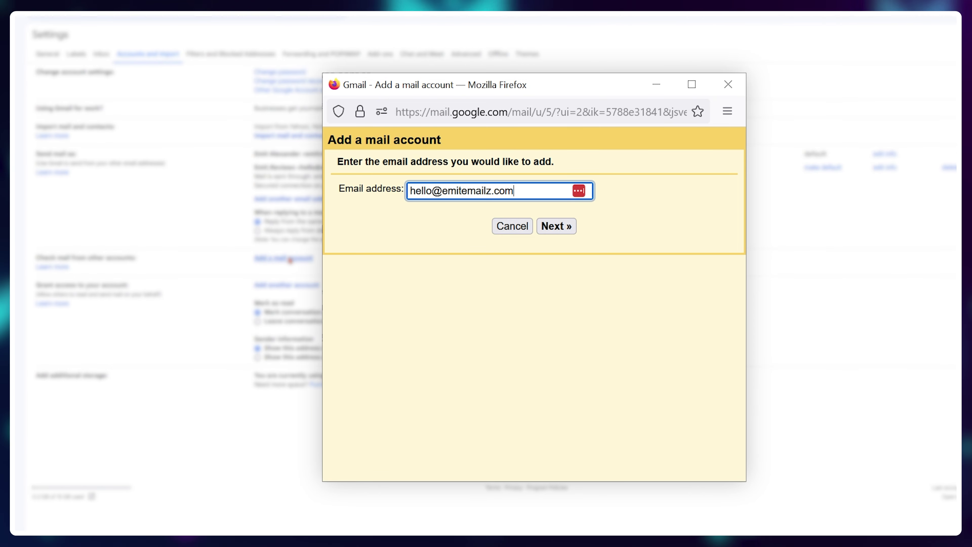
click(563, 228)
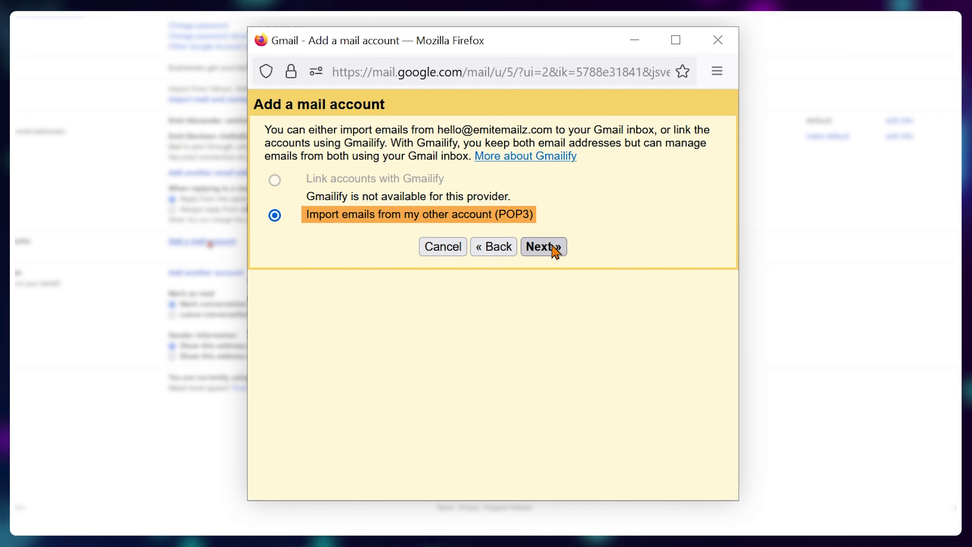
click(555, 249)
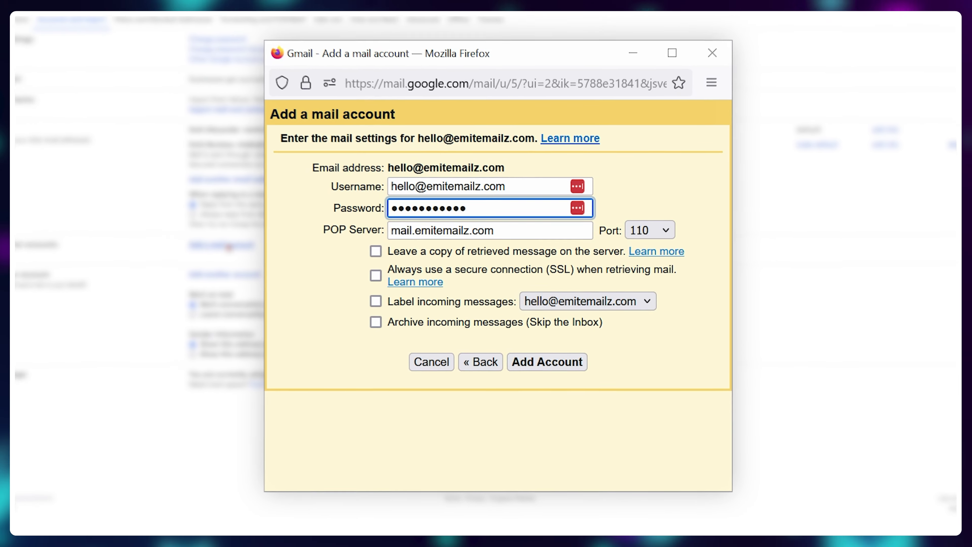
Step: Copy pop.hostinger.com from hPanel into the POP Server field and set the port to 995
click(85, 28)
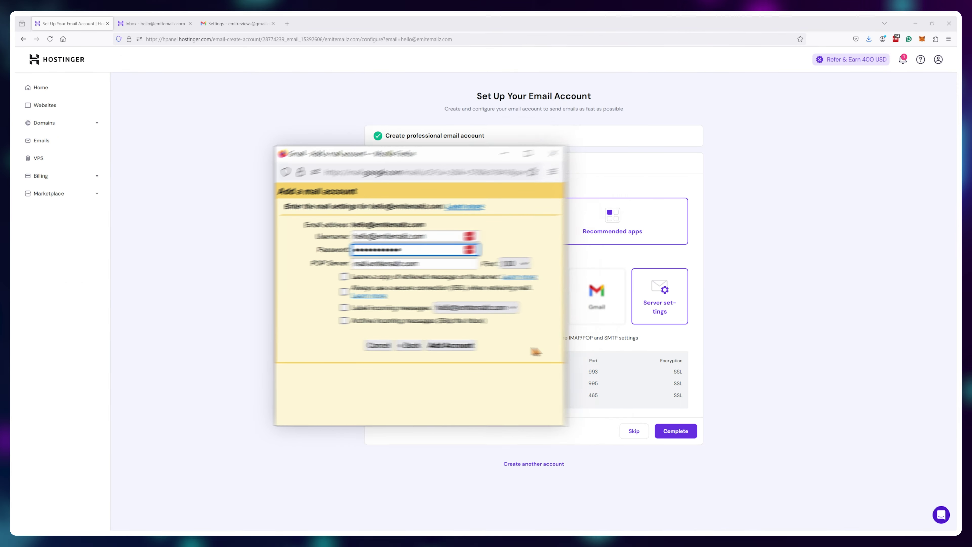
click(528, 384)
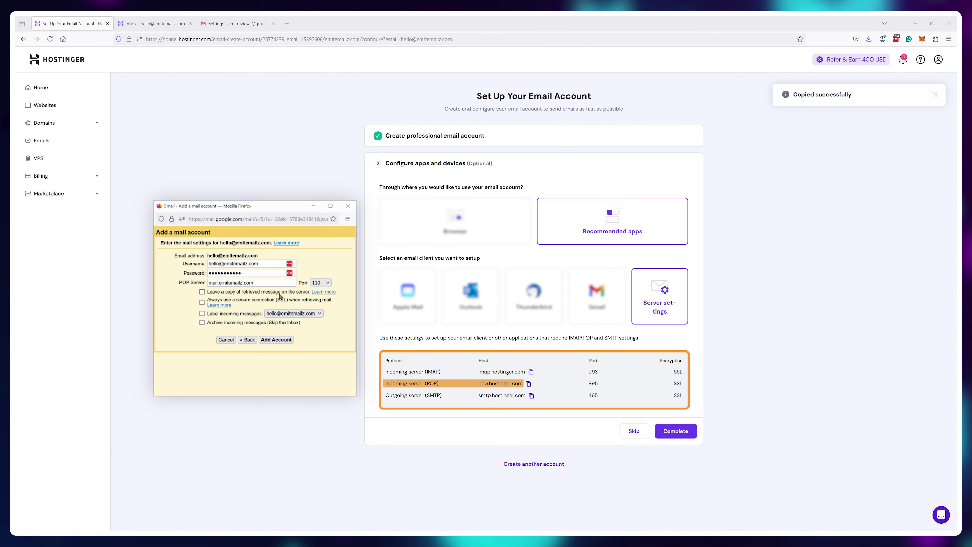
right_click(235, 283)
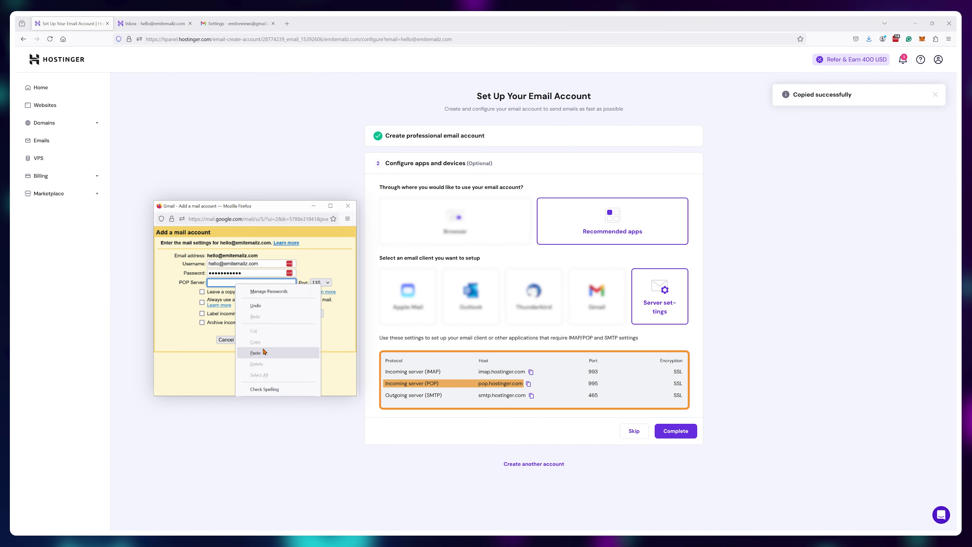
click(260, 337)
click(321, 280)
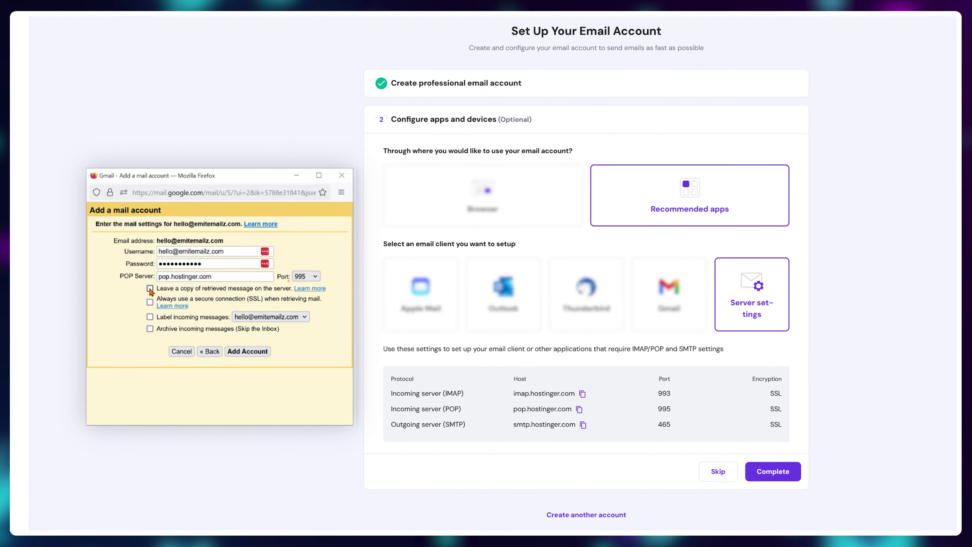
Step: Leave server copies, always use SSL, and file incoming mail under a new Emit.Reviews label
click(150, 289)
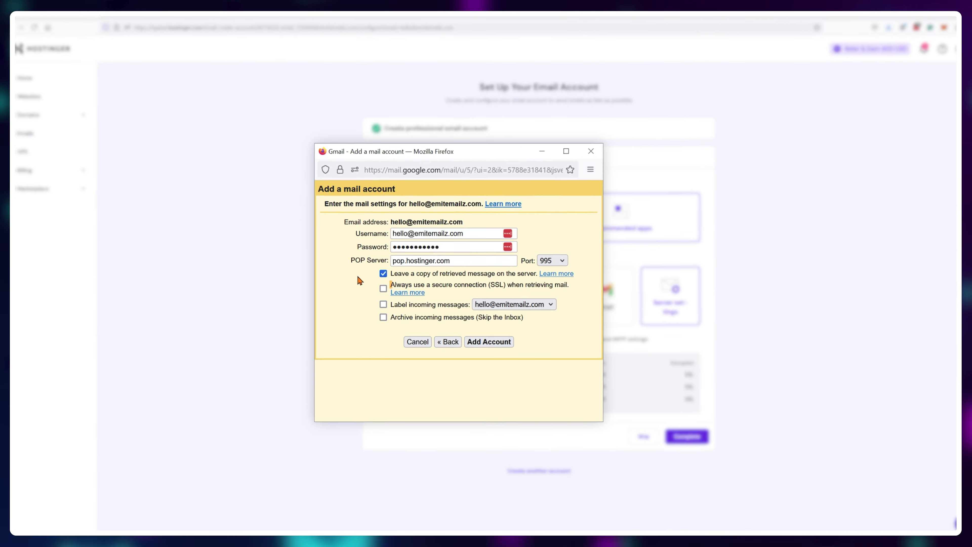
click(378, 285)
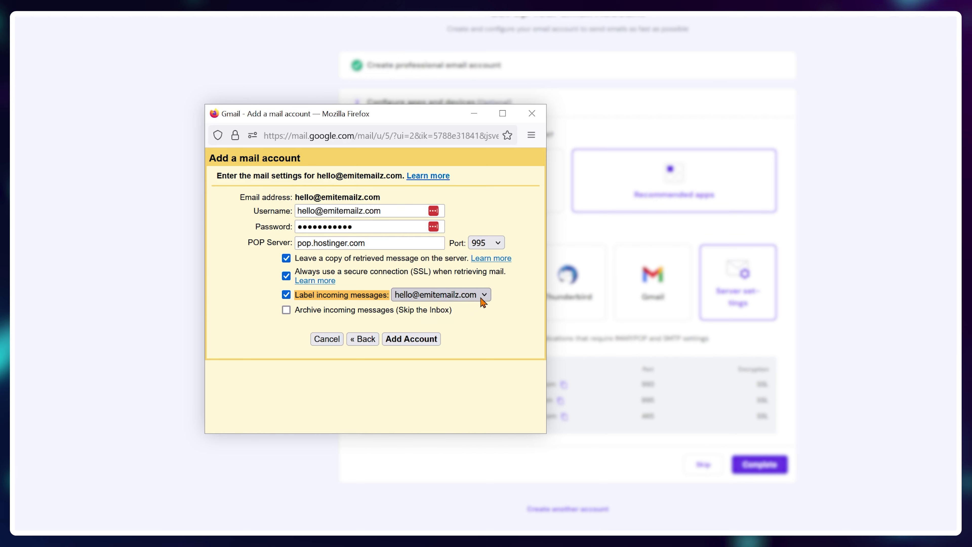
click(483, 296)
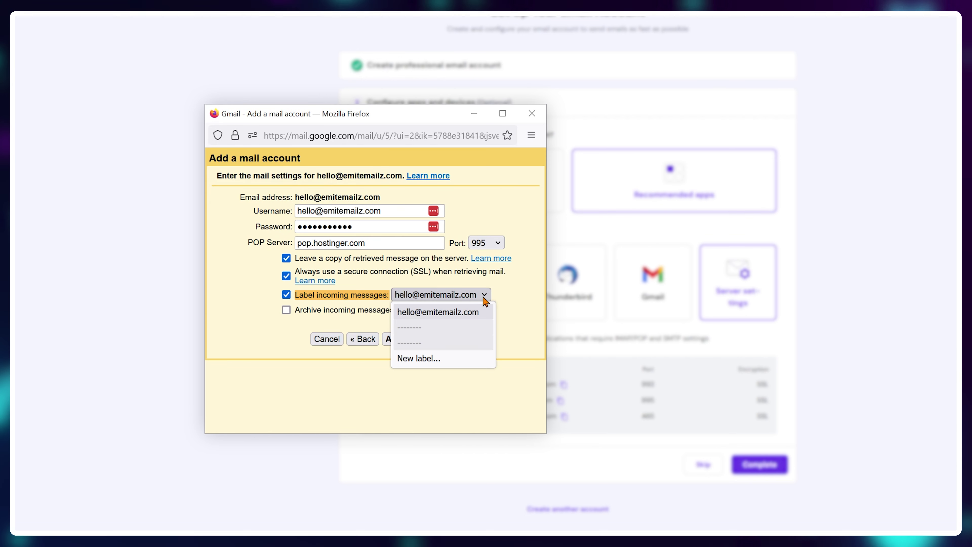
click(456, 359)
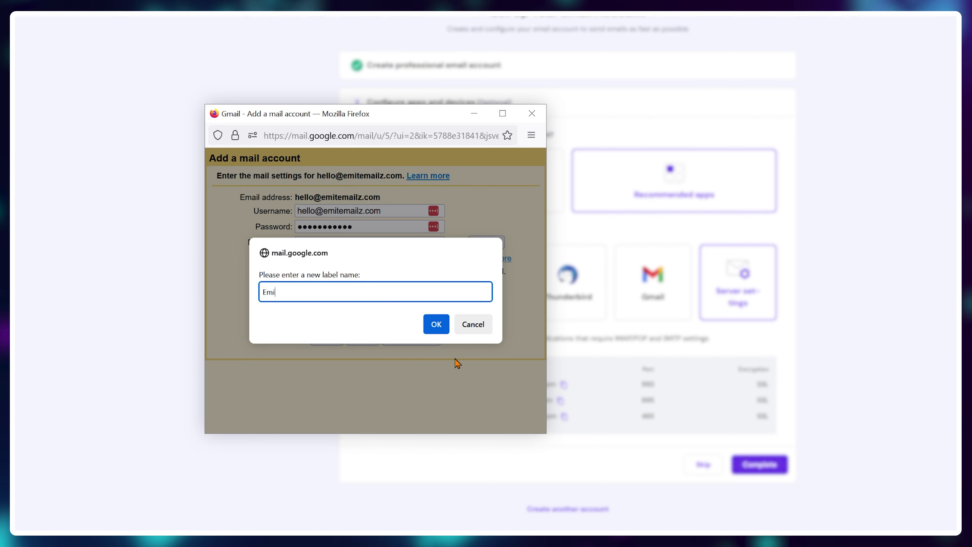
click(437, 324)
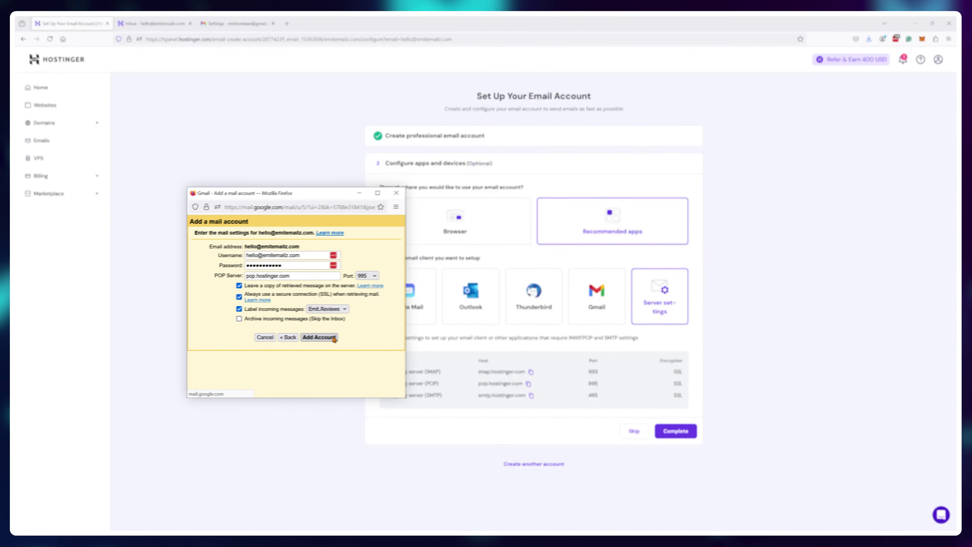
Step: Recolour the Emit.Reviews label from orange to blue, then compose a message and list its From addresses
click(253, 20)
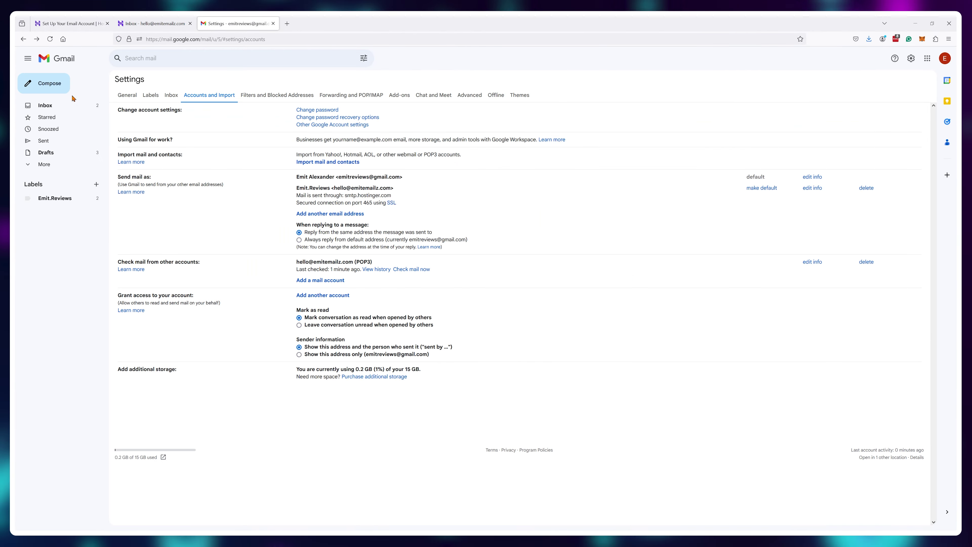
click(72, 101)
click(124, 223)
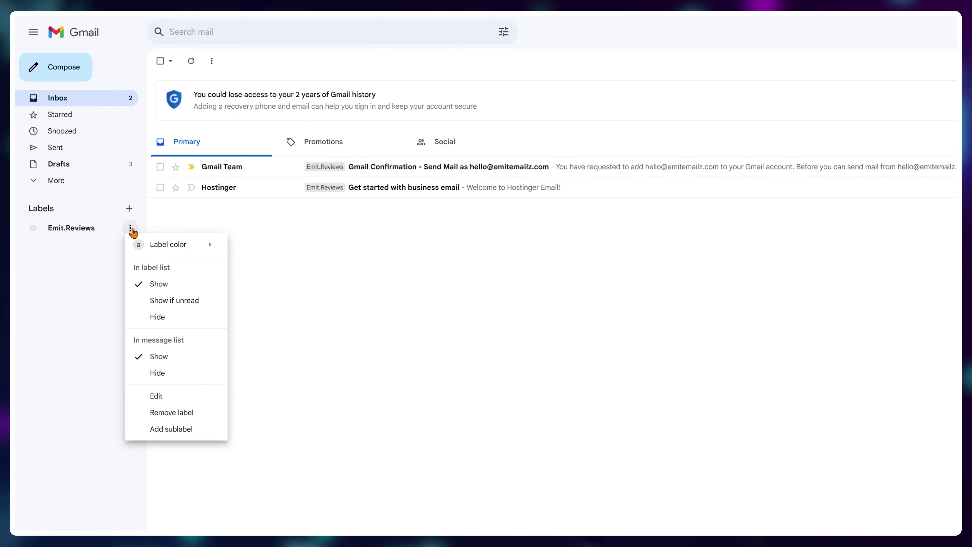
mouse_move(164, 239)
click(245, 291)
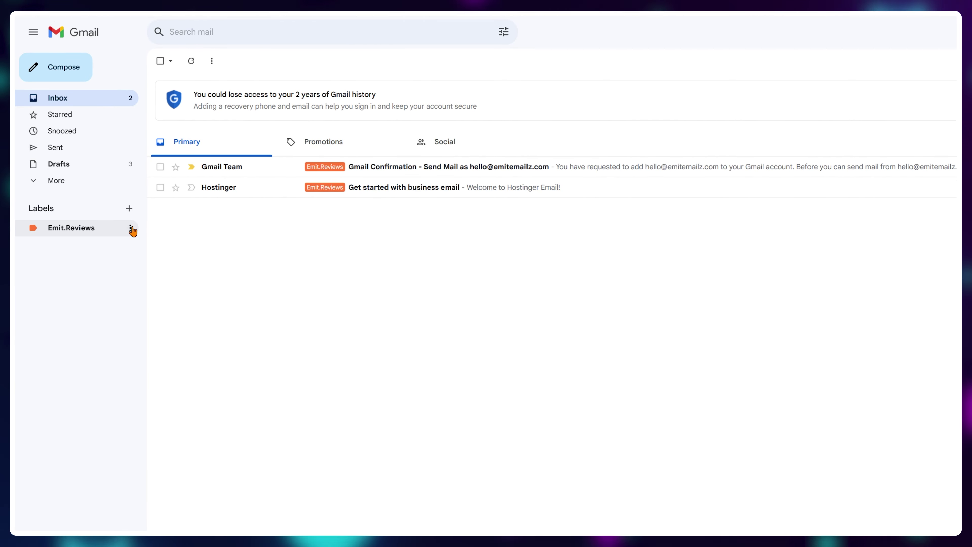
click(134, 231)
mouse_move(165, 244)
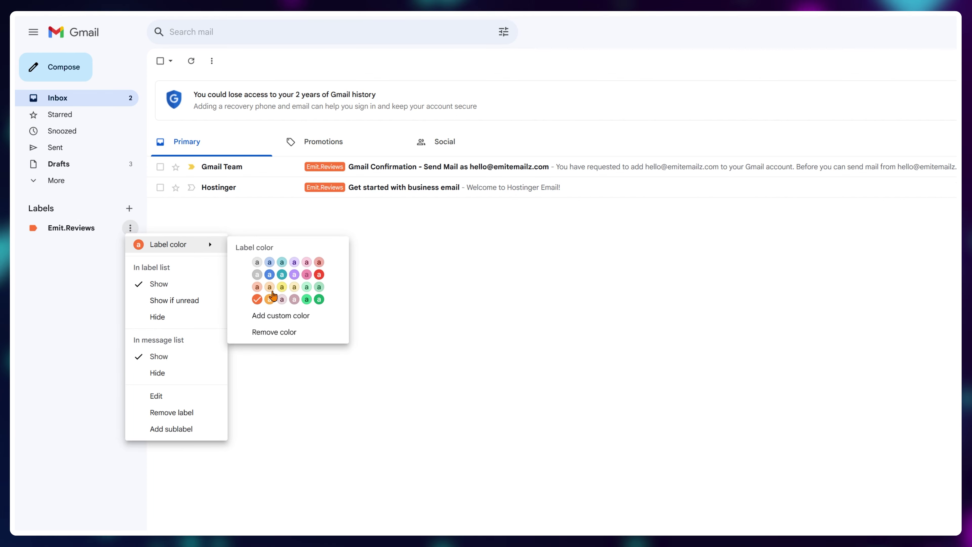
click(269, 275)
click(78, 72)
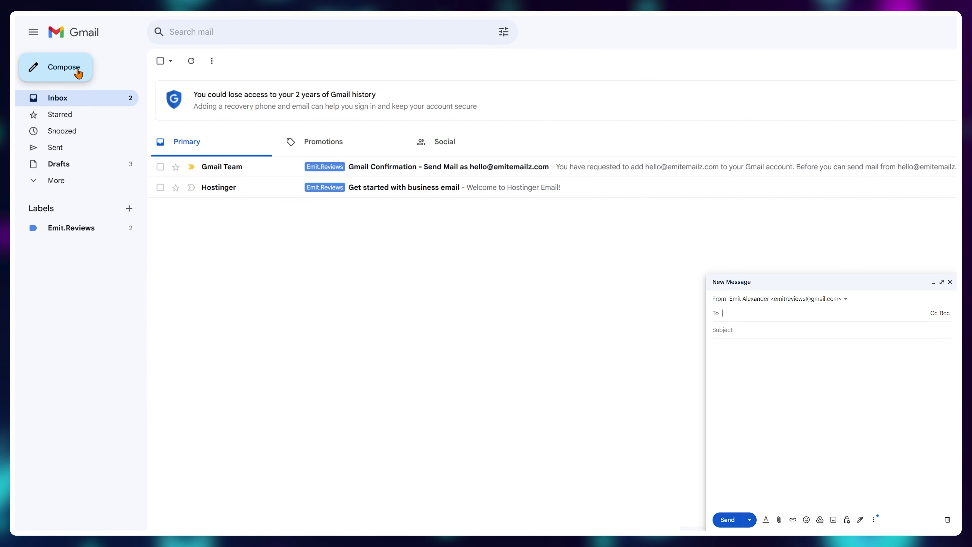
click(845, 301)
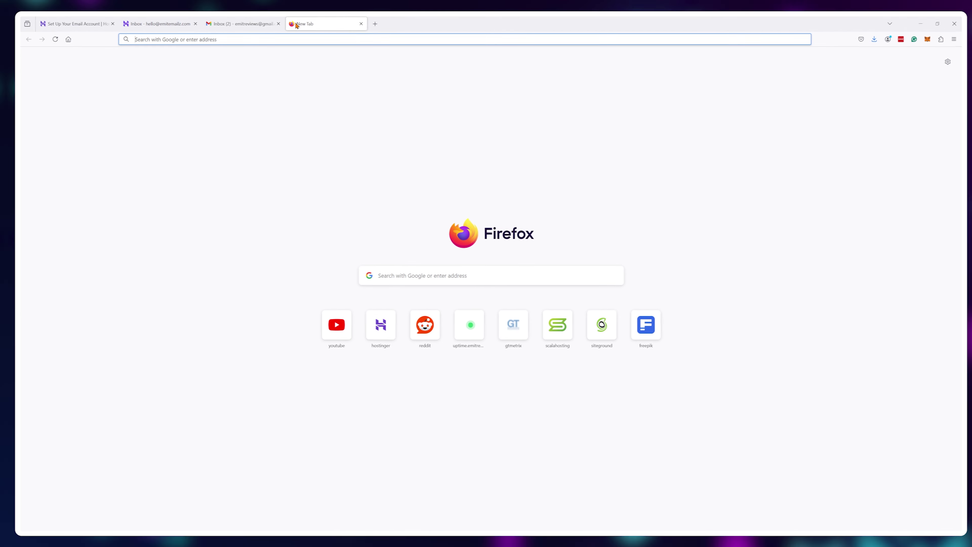
Step: Copy the mail-tester.com test address into the draft's To field, sending from the business address
text(mail-tester)
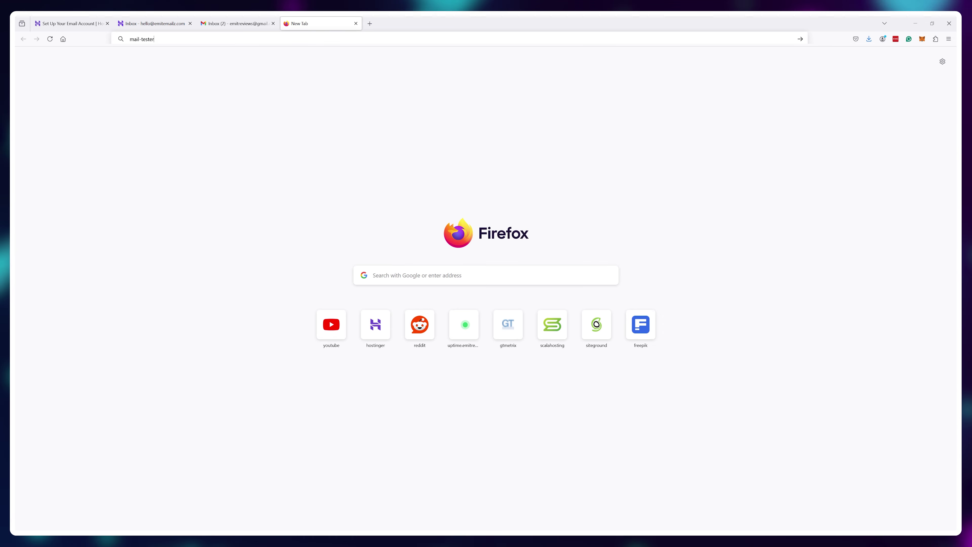
text(.com)
key(Return)
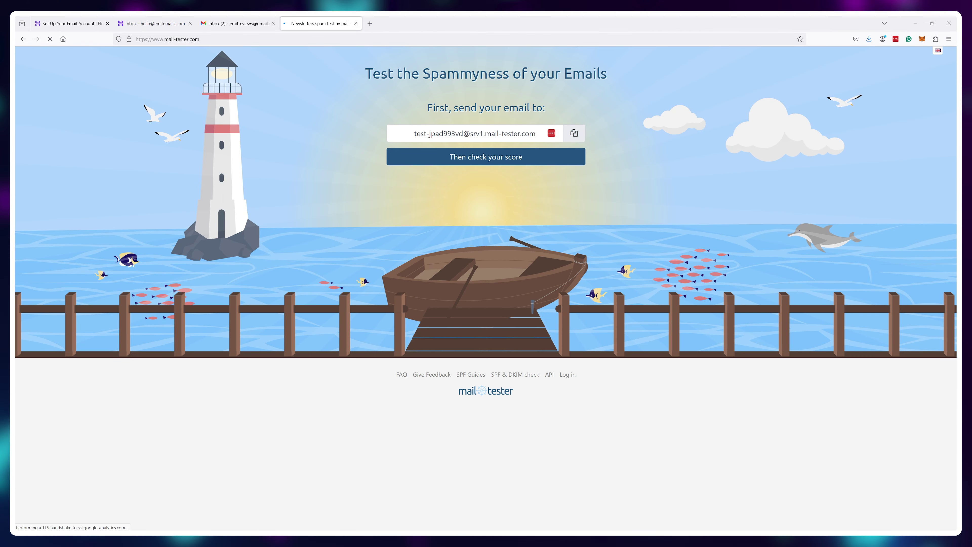
click(574, 133)
click(245, 24)
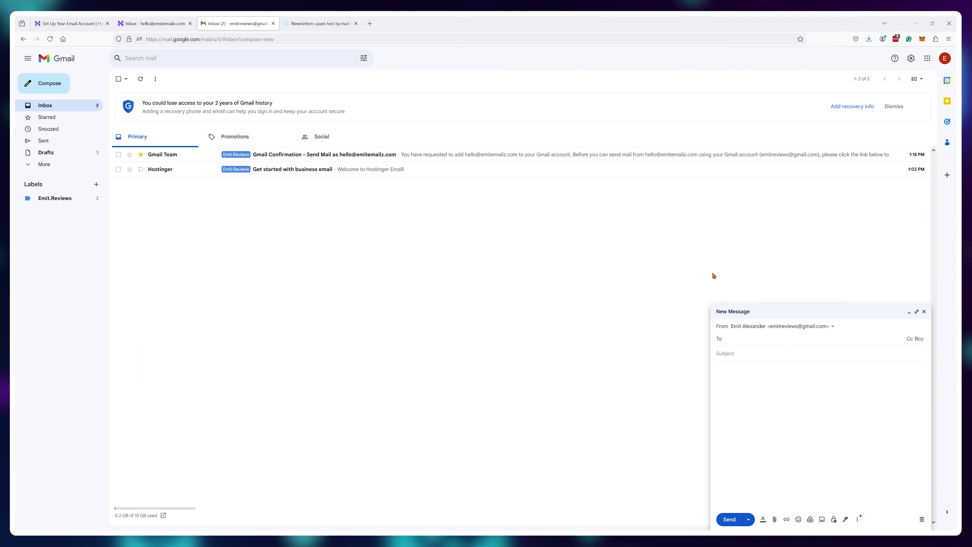
click(833, 326)
click(823, 352)
right_click(756, 338)
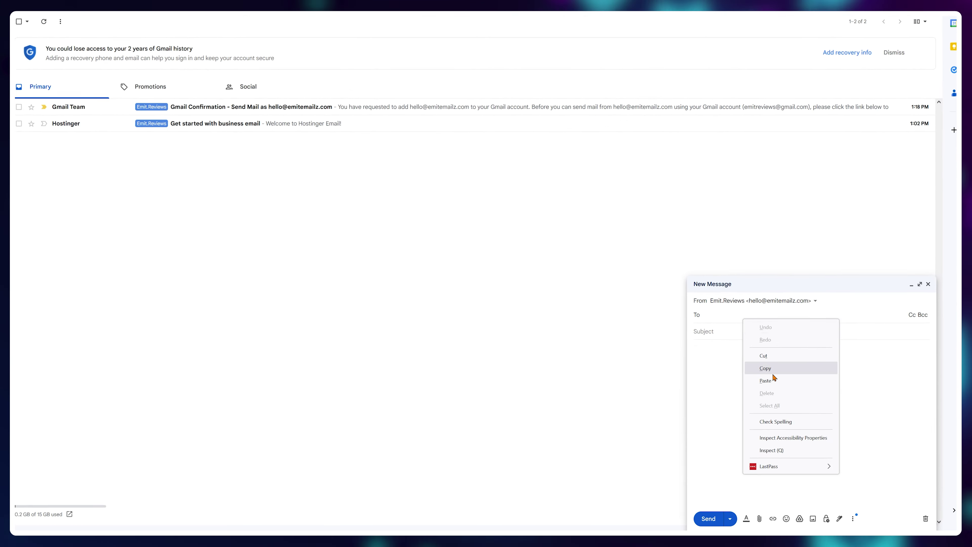
click(771, 391)
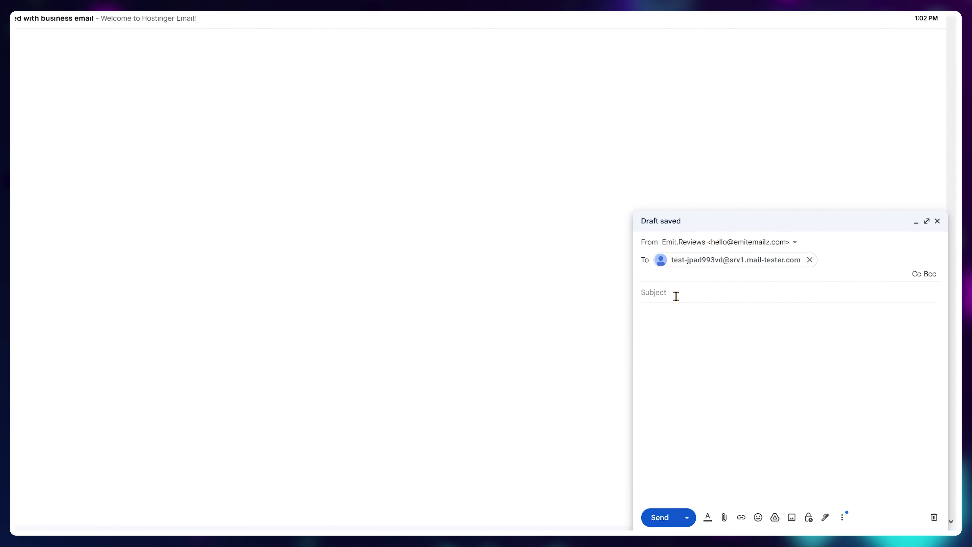
Step: Send it with subject 'Is my emails working correctly?' and a short body, then check the mail-tester score
click(676, 296)
text(Is my ema)
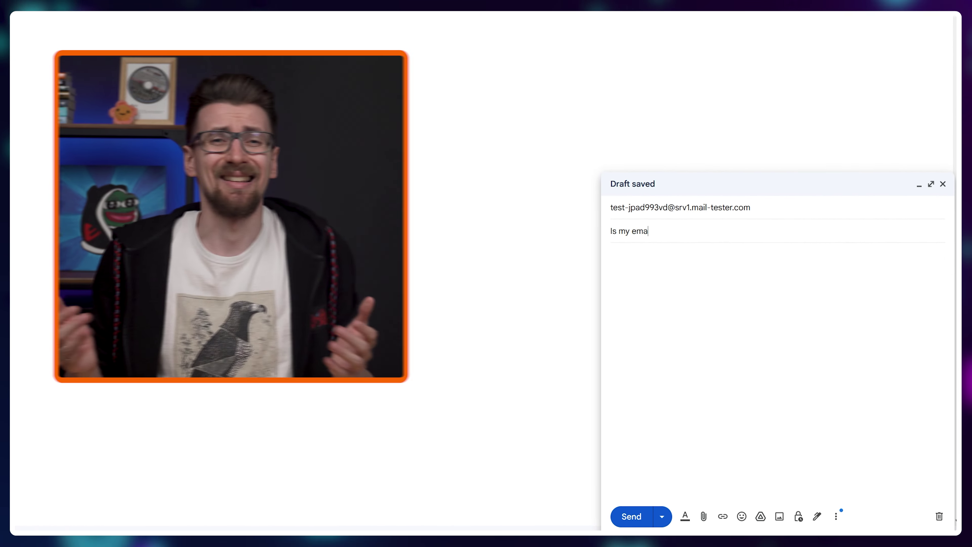
text(ils working correctly?)
key(Tab)
text(THis is j)
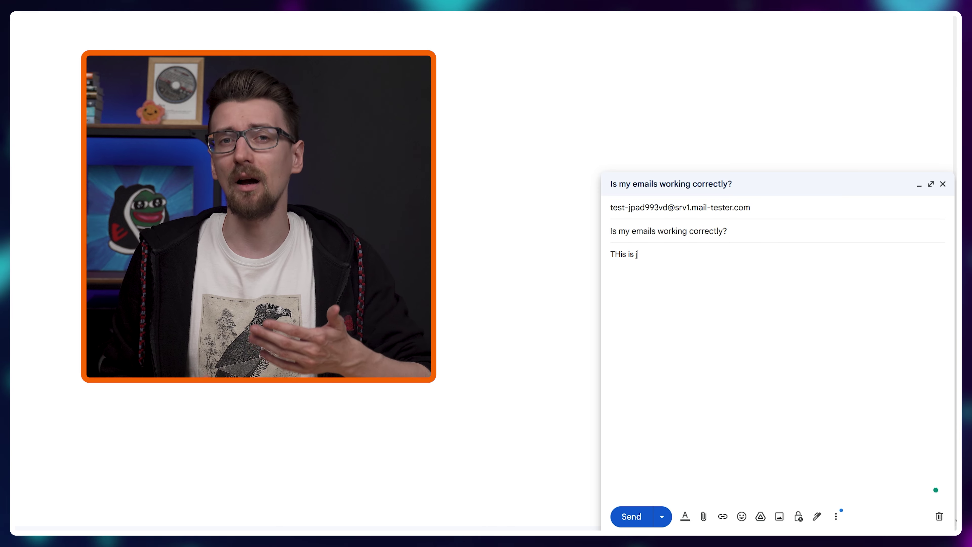
text(ust some content that I'm writing. By )
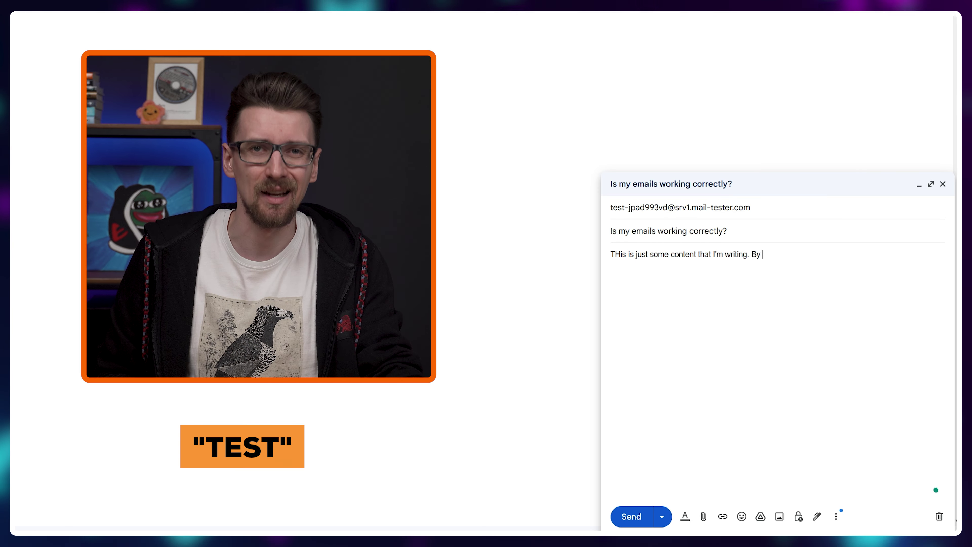
text(the way you should LIKE and SUBSCRIBE heheheh gotcha.)
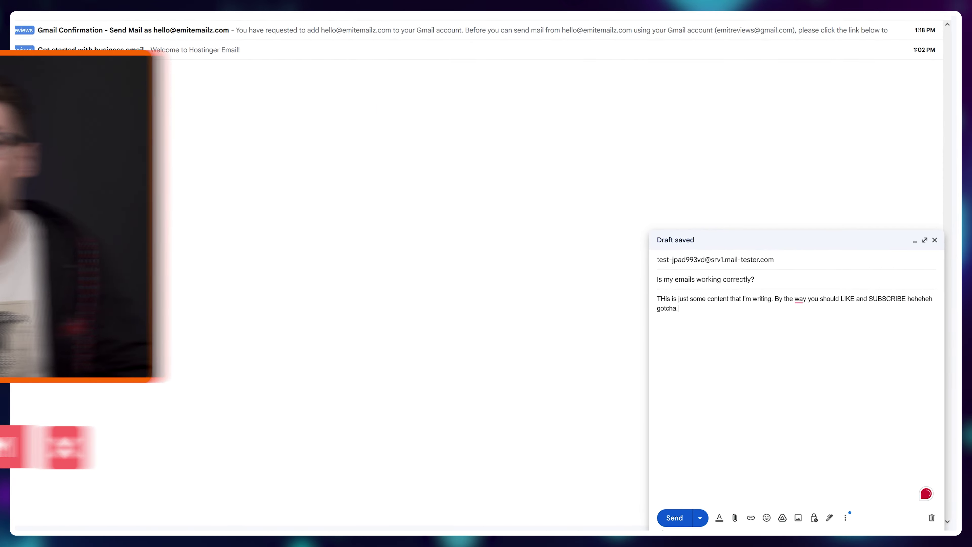
key(ctrl+Return)
click(324, 23)
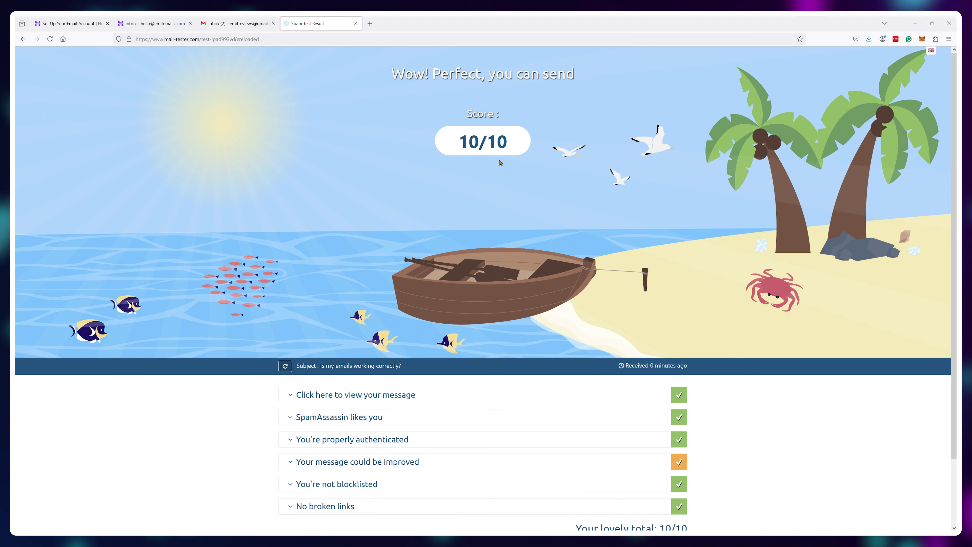
Step: Expand mail-tester's authentication results showing SPF, DKIM and DMARC passing, then complete Hostinger's setup wizard
scroll(237, 249, down, 4)
click(295, 276)
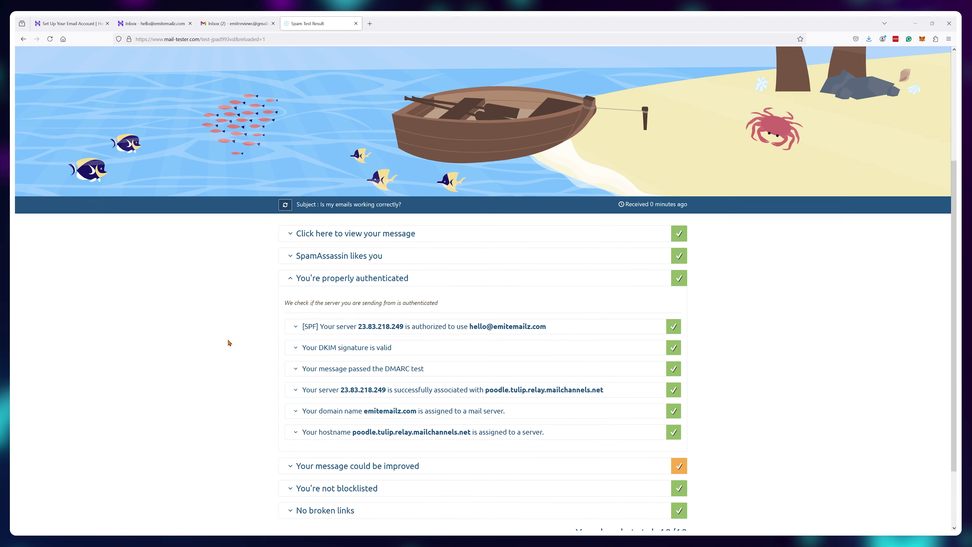
scroll(245, 306, down, 2)
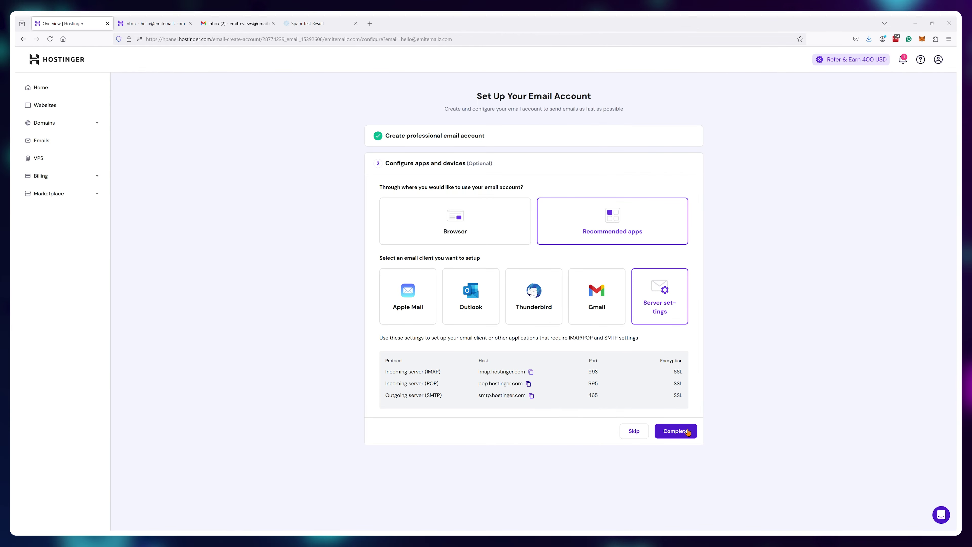
click(675, 430)
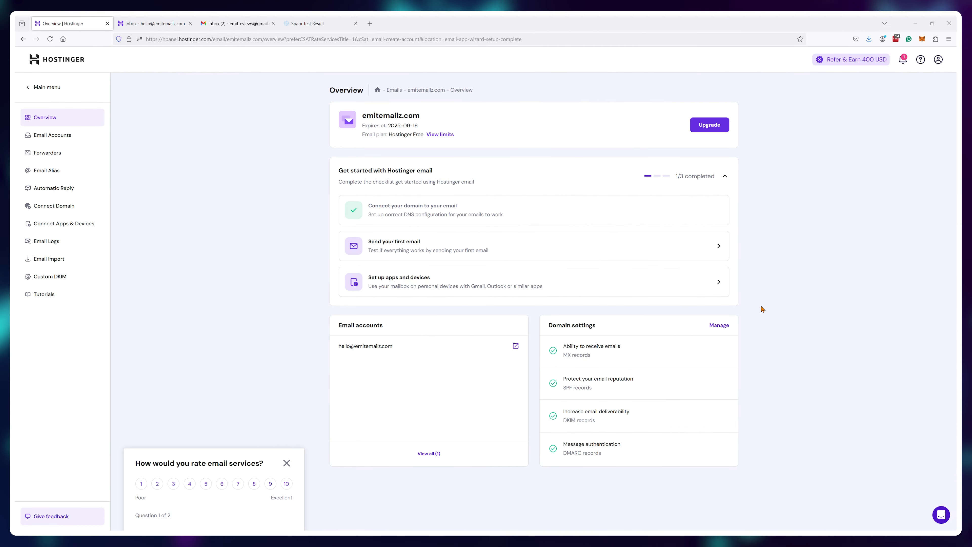
Step: Open the emitemailz.com domain record details and review the SPF reputation and DMARC authentication records
click(719, 325)
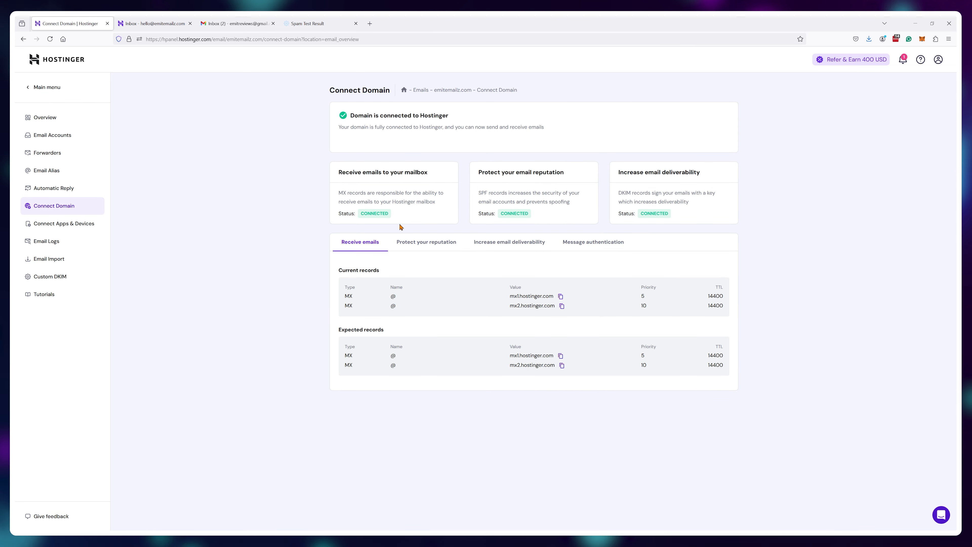
click(441, 242)
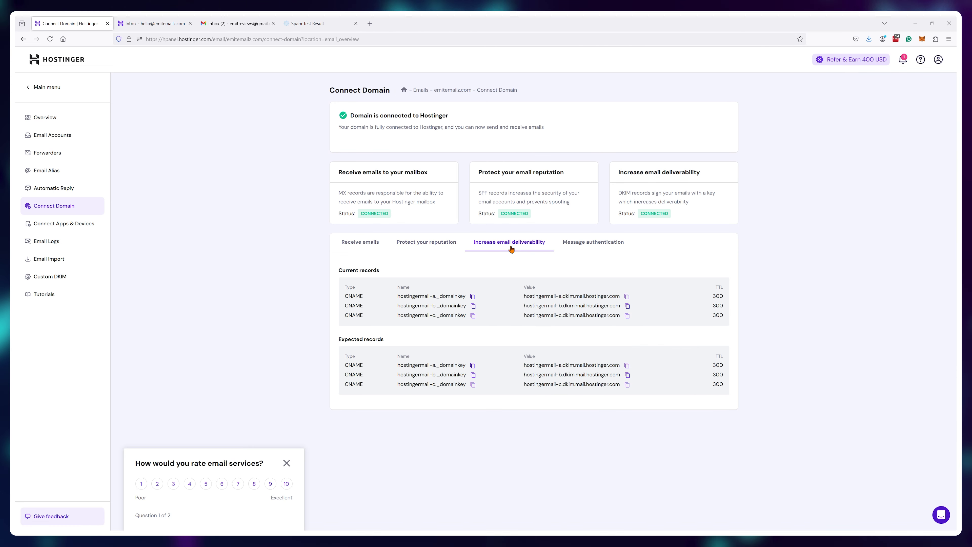
click(574, 248)
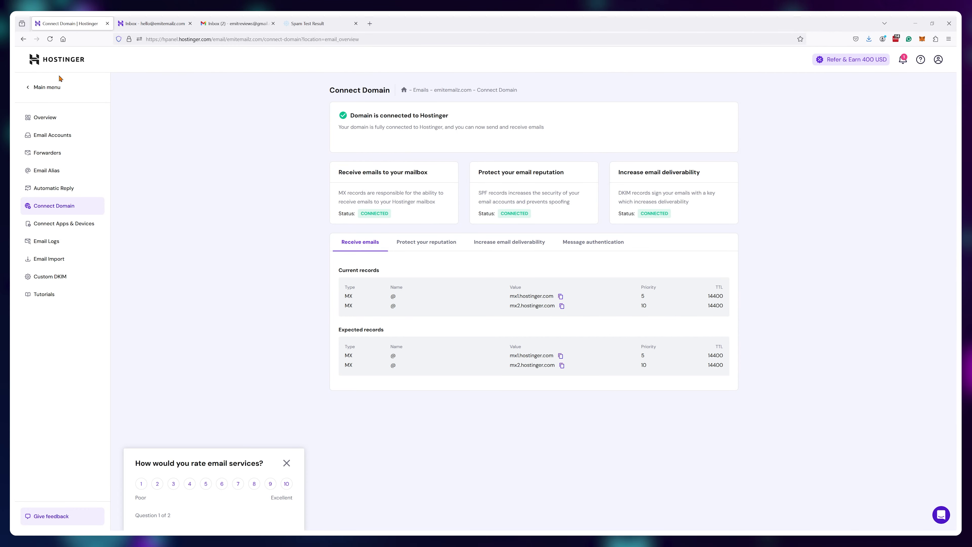
Step: Return to the email Overview and list all email accounts, showing the single active mailbox
click(51, 118)
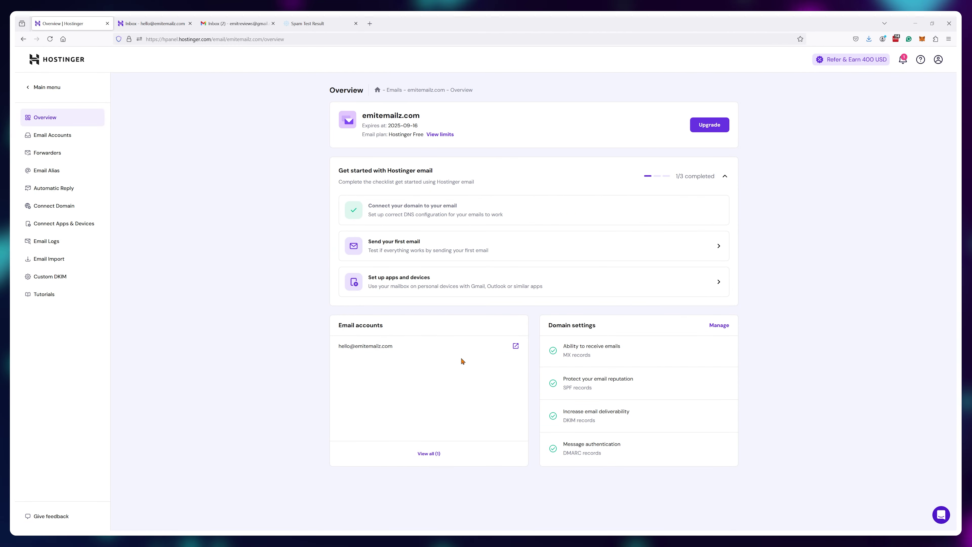
click(433, 454)
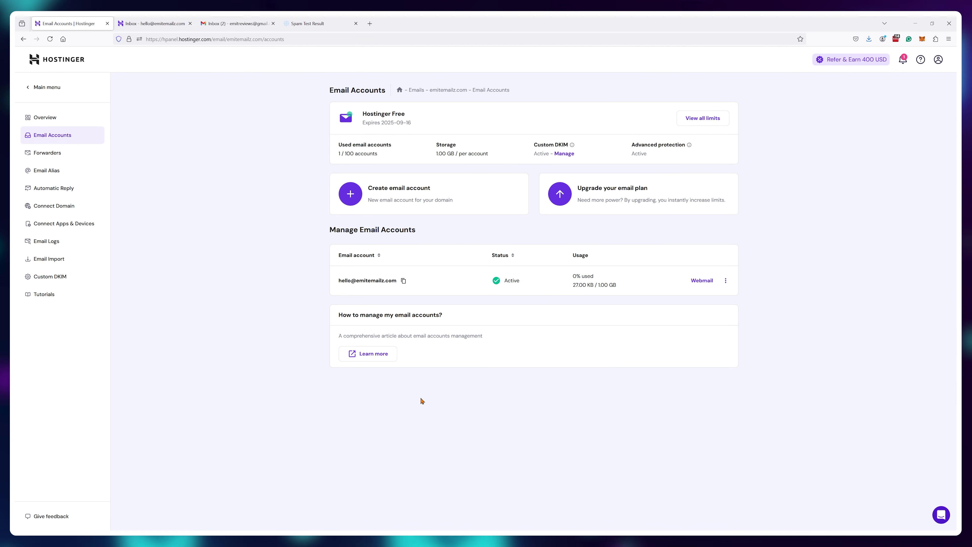